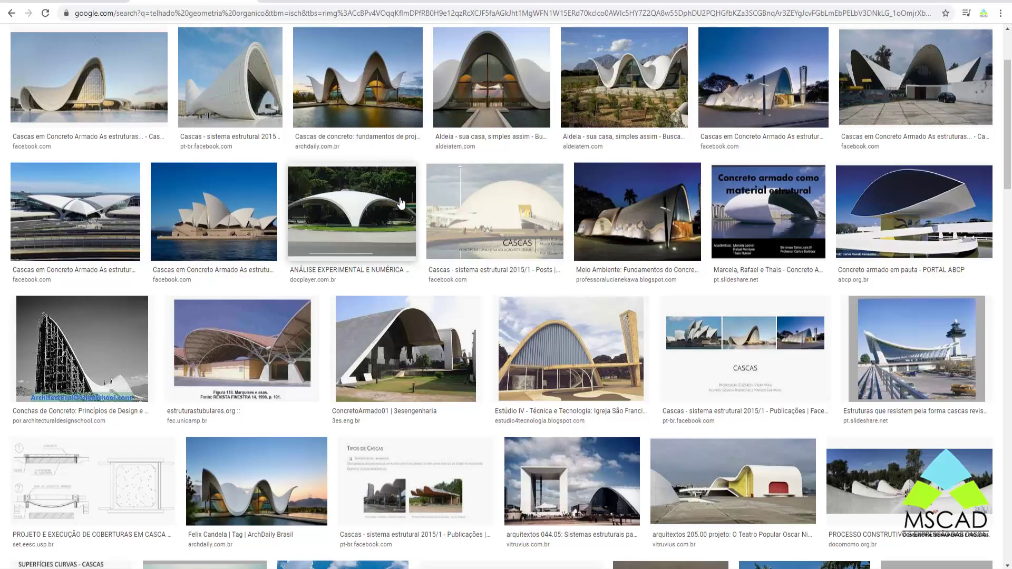
Preview the ArchDaily wave-shaped concrete shell image, then return to Revit's {3D} house view.
left_click(387, 90)
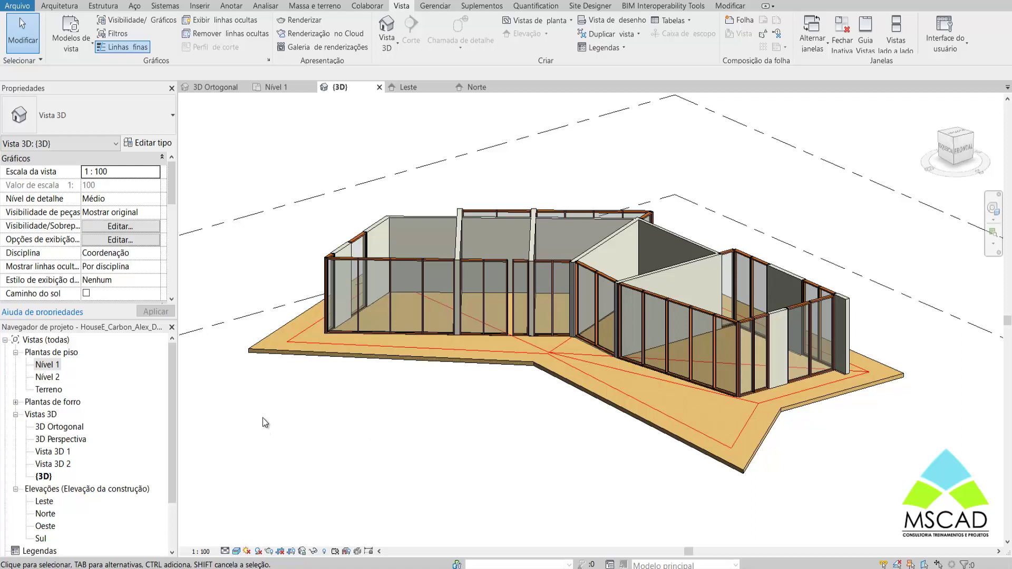
Open the Nível 1 floor plan and bring a 1920 × 1080 capture of it into Paint.
double_click(51, 366)
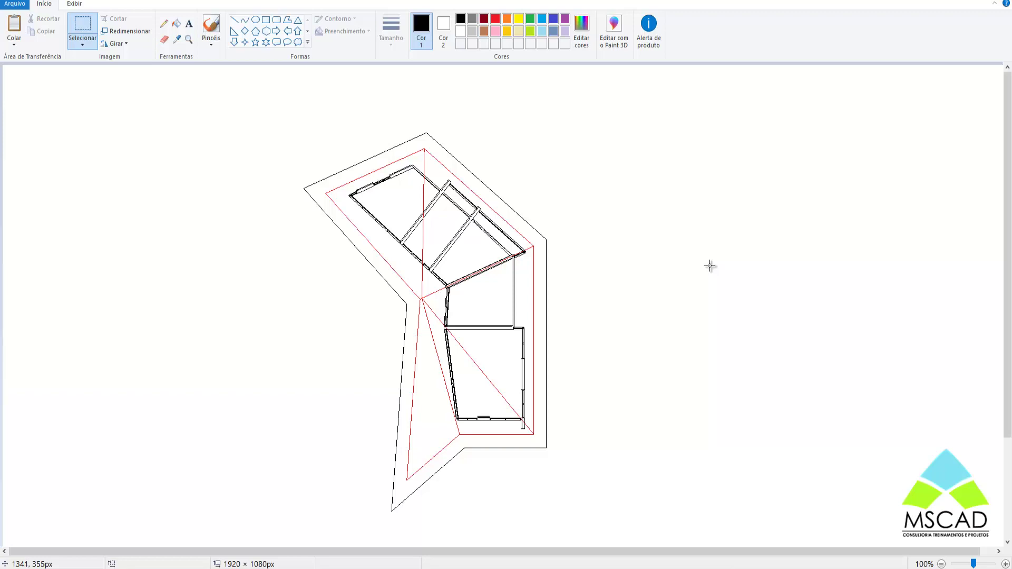
Sketch three straight blue guide lines across the plan marking where the roof waves run.
left_click(233, 19)
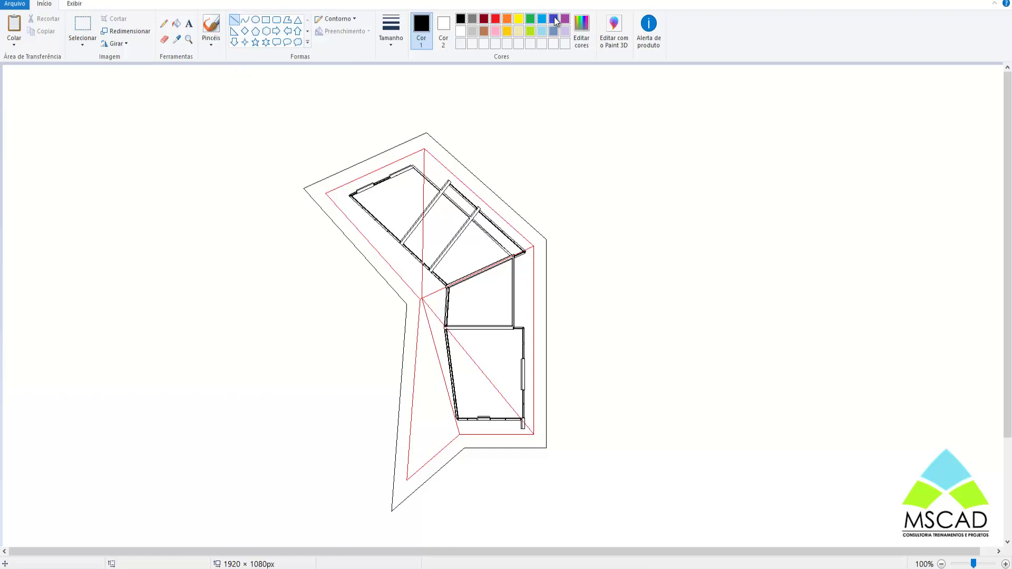
left_click(553, 20)
left_click_drag(276, 221, 462, 137)
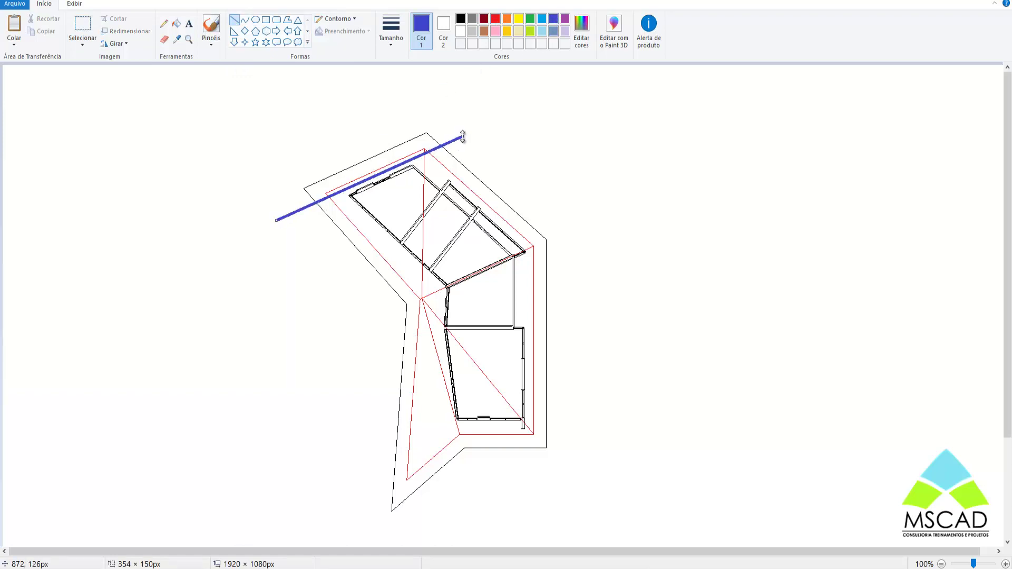
left_click_drag(327, 347, 567, 232)
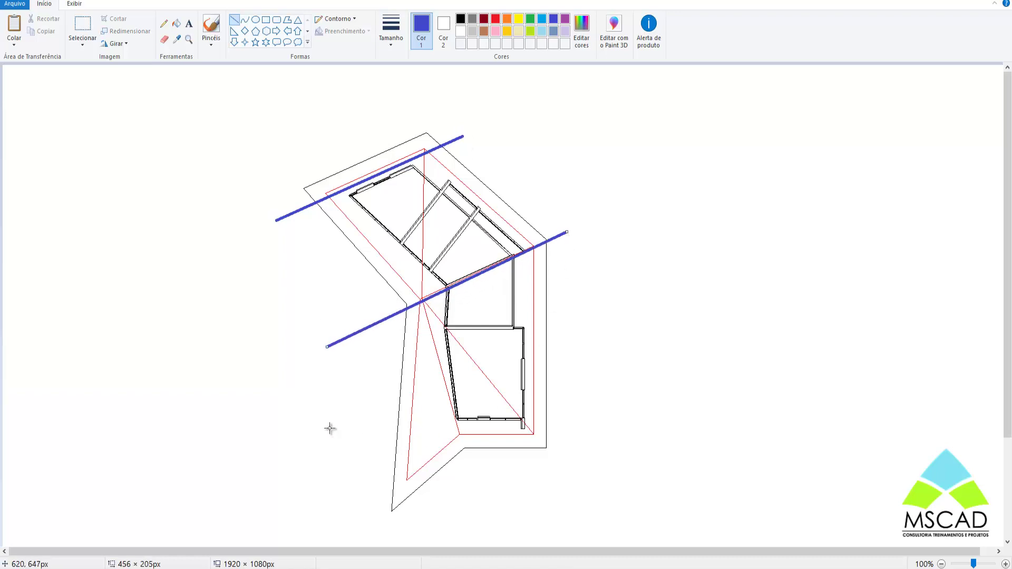
left_click_drag(329, 424, 593, 425)
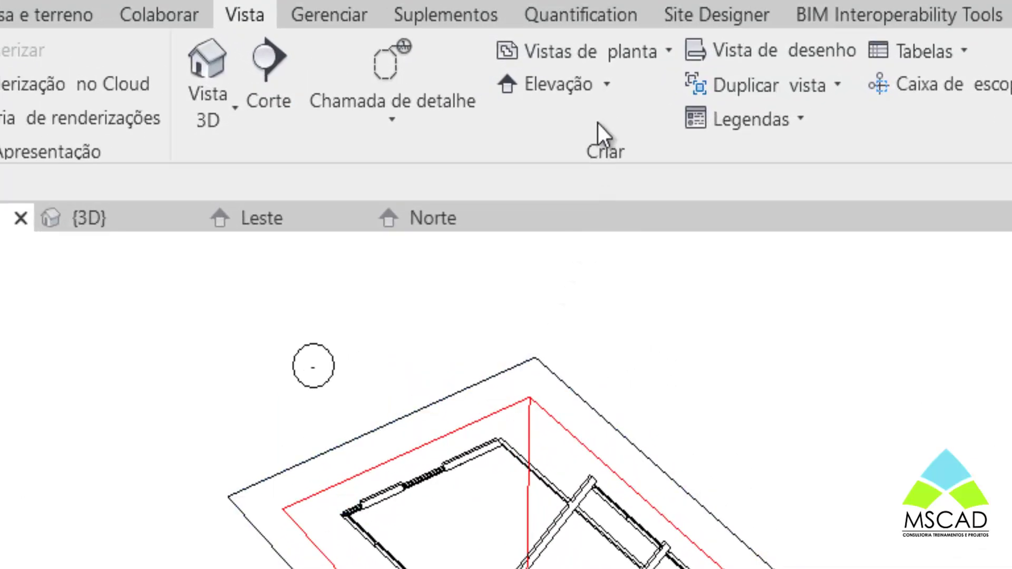
Start the Elevação building-elevation tool from the Vista tab's Elevação dropdown.
left_click(609, 94)
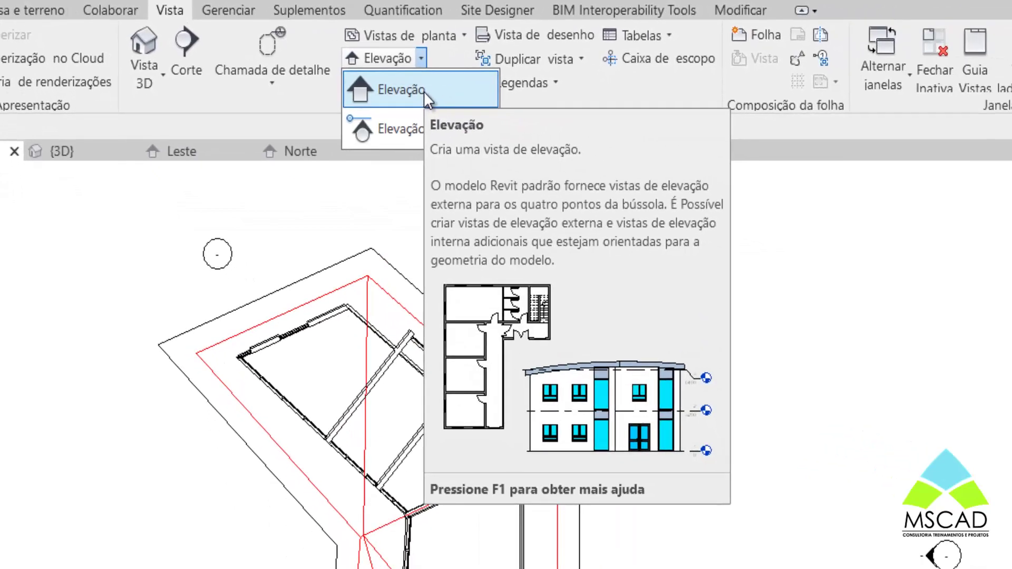
left_click(507, 66)
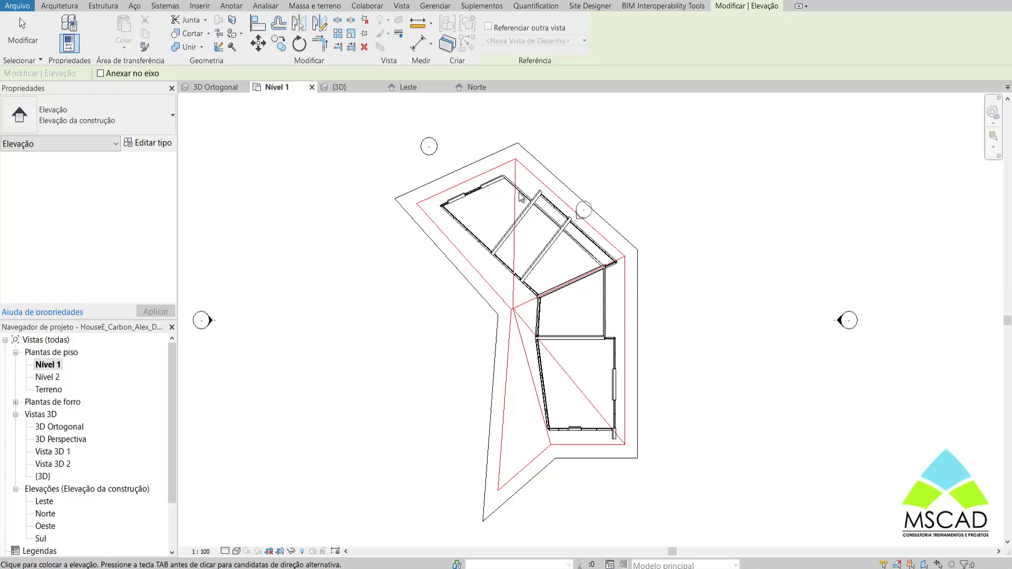
Place an elevation marker facing the top-left wall of the Nível 1 plan.
scroll(465, 174, "up", 3)
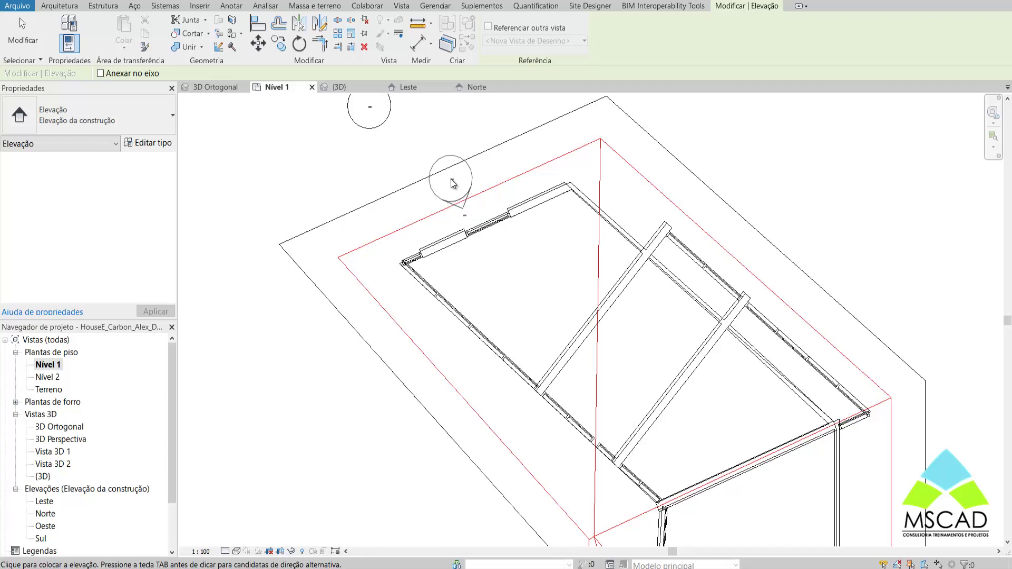
left_click(443, 153)
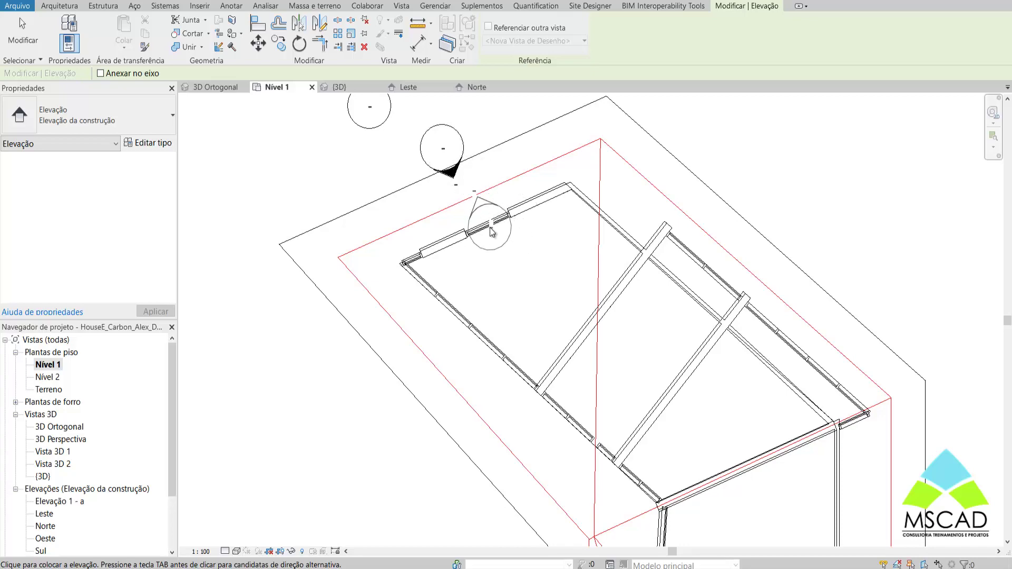
key("Escape")
key("Escape")
Rename the new Elevação 1 - a view to Plano_01 in the Project Browser.
left_click_drag(171, 372, 176, 416)
left_click(71, 441)
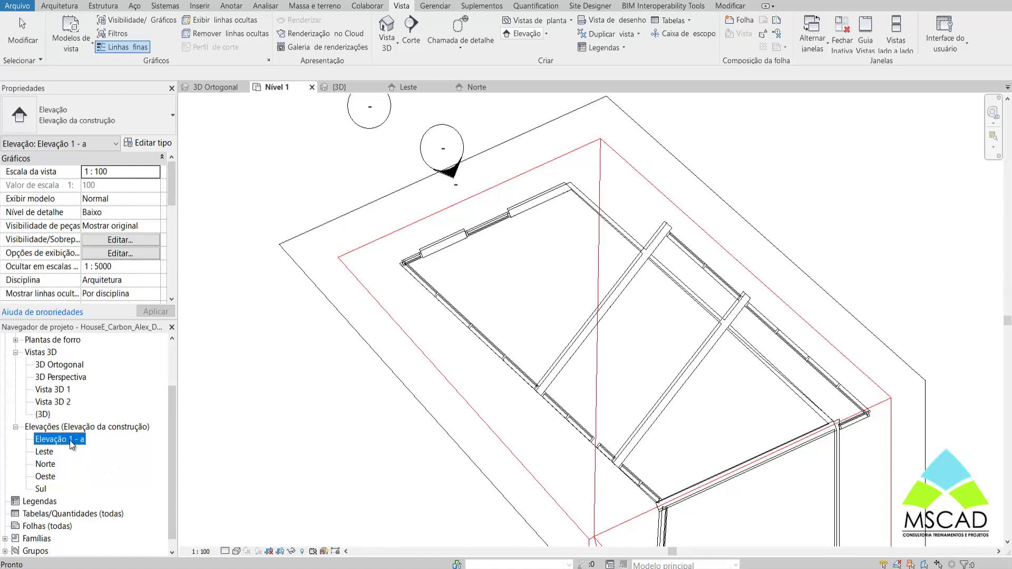
left_click(70, 441)
right_click(70, 441)
key("Escape")
type("Plano_01")
Confirm the Plano_01 name and drag its elevation far clip past the whole house.
left_click(210, 401)
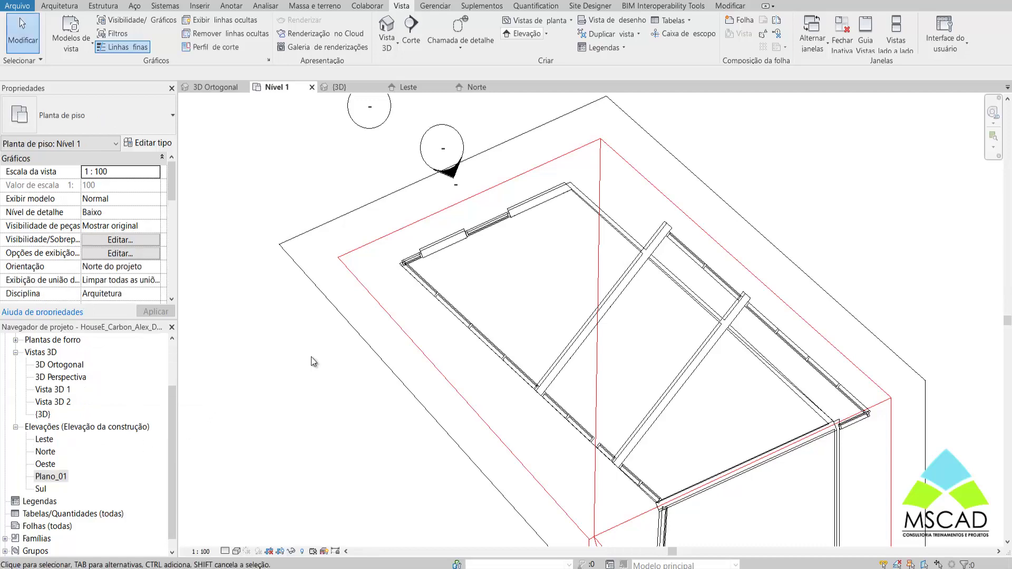
scroll(334, 345, "down", 2)
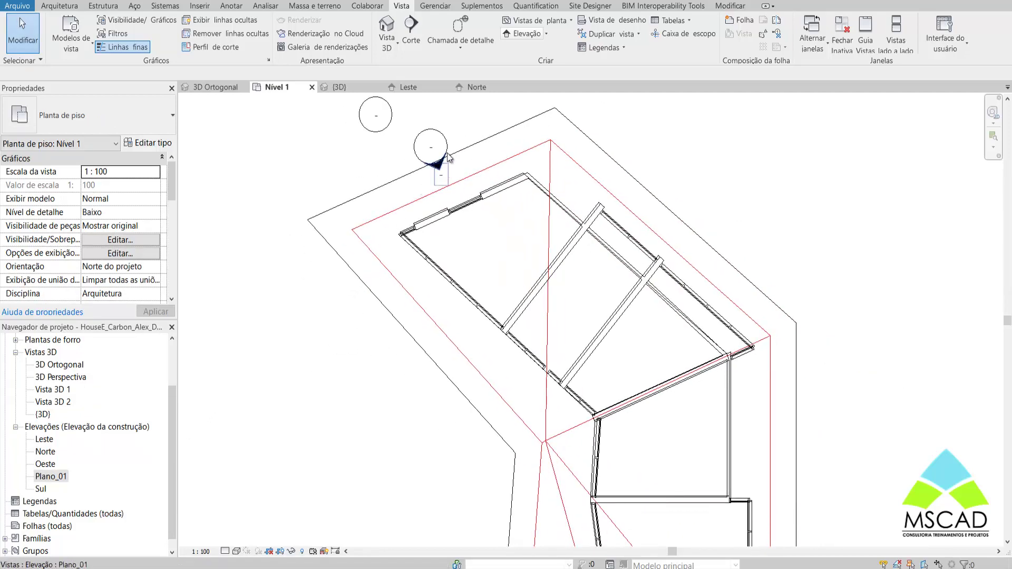
left_click(447, 165)
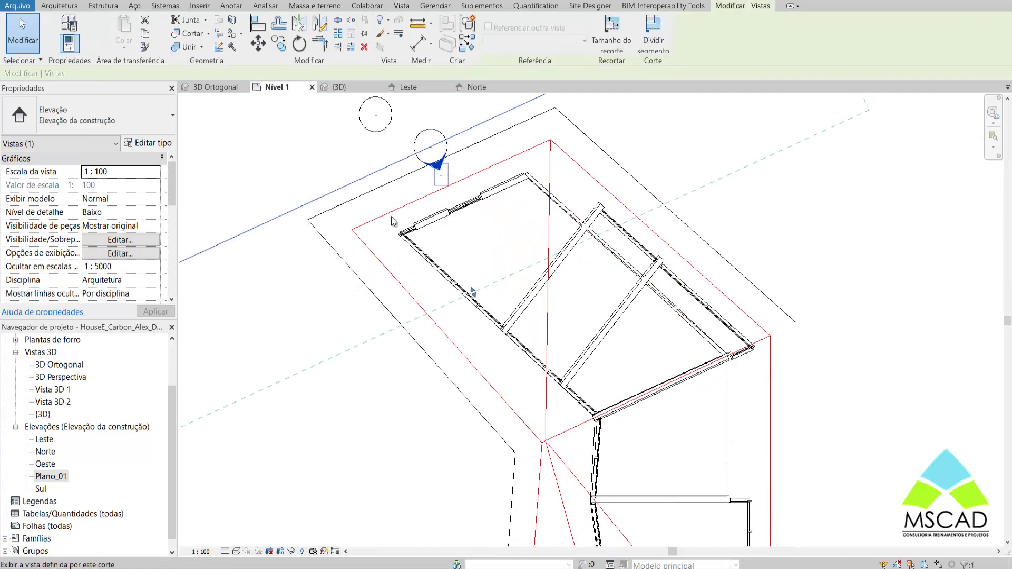
scroll(392, 216, "down", 2)
scroll(530, 292, "down", 2)
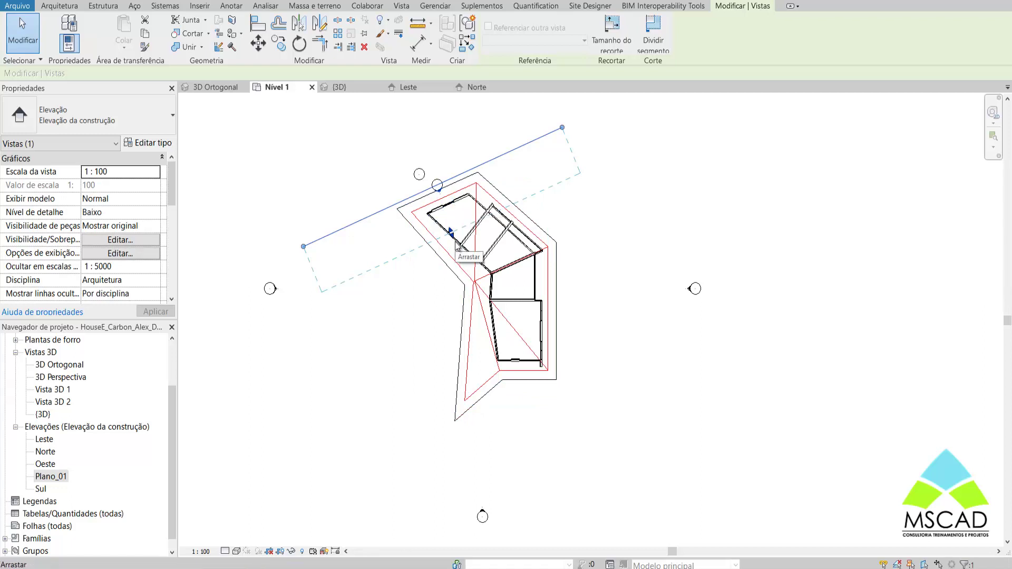
mouse_move(455, 242)
left_mouse_down()
mouse_move(513, 340)
mouse_move(501, 362)
left_mouse_up()
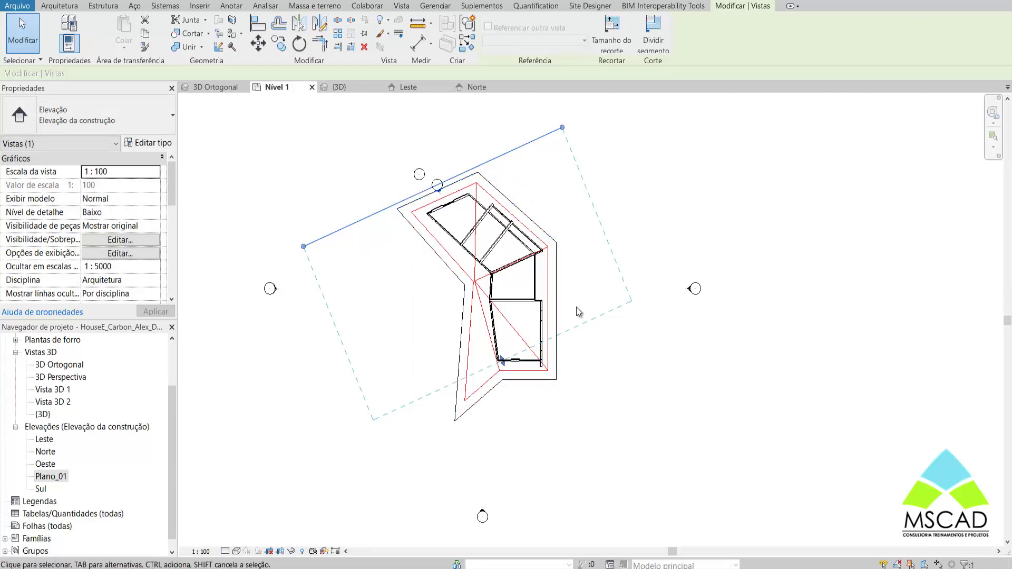
left_click(615, 391)
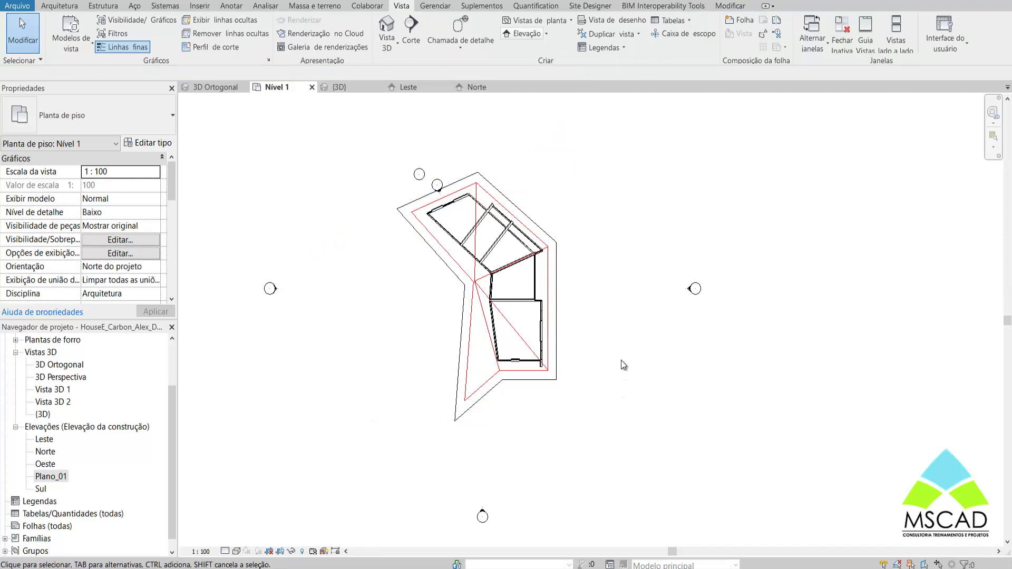
In the {3D} view, create an in-place mass named Massa 1 from Massa e terreno.
left_click(386, 29)
mouse_move(500, 353)
middle_mouse_down("shift")
mouse_move(600, 349)
mouse_move(520, 349)
middle_mouse_up("shift")
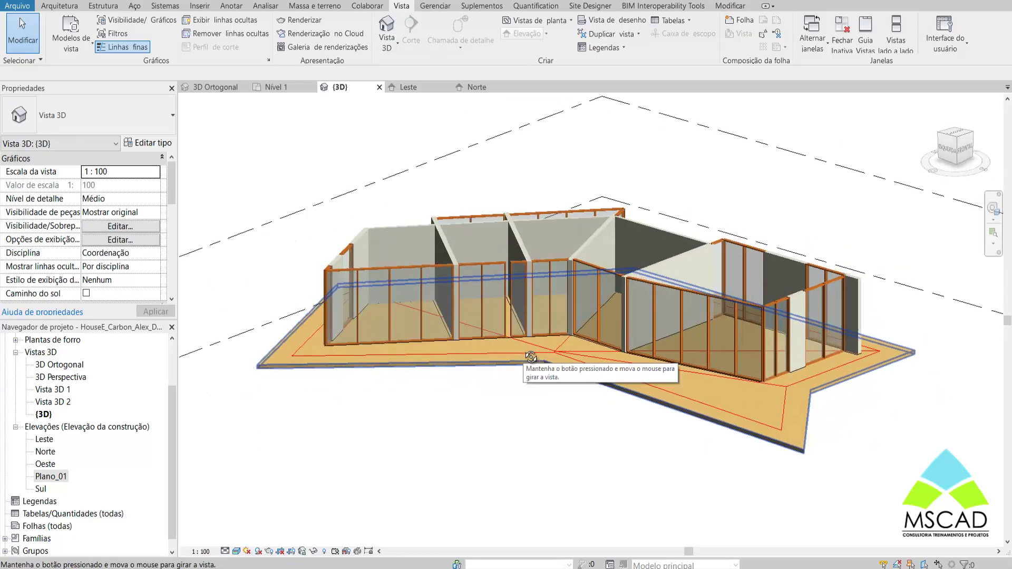
left_click(316, 7)
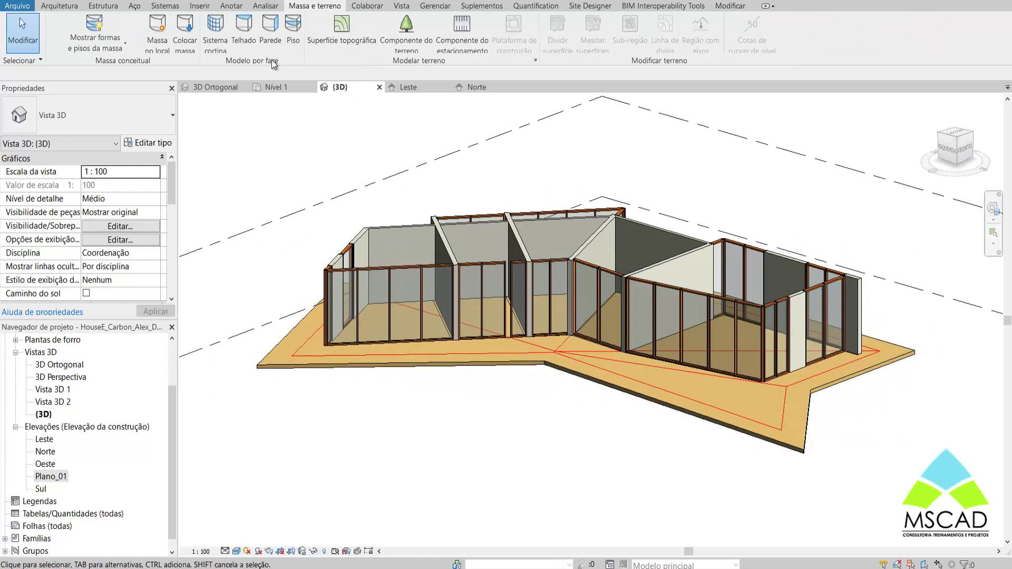
left_click(159, 48)
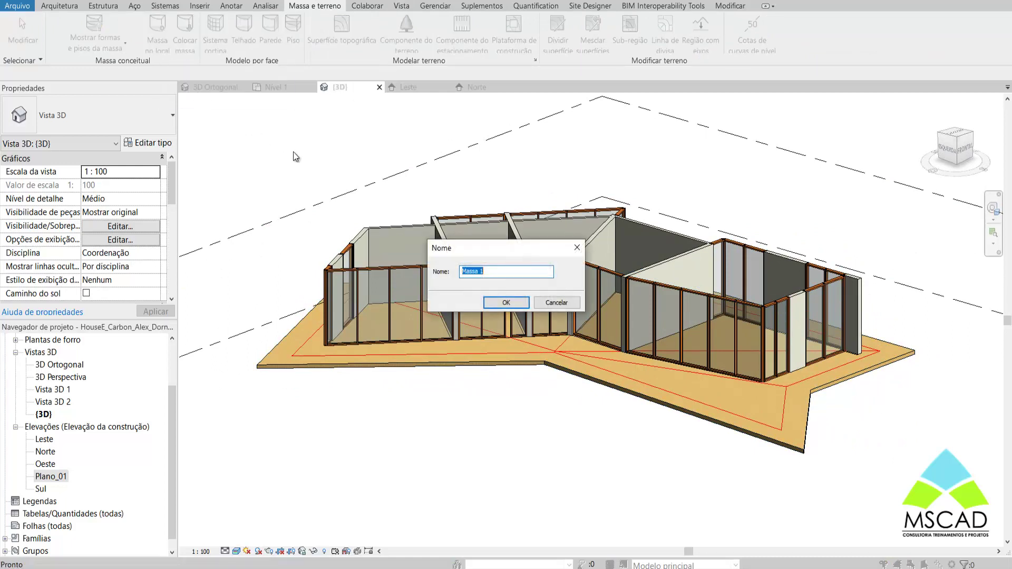
left_click(506, 303)
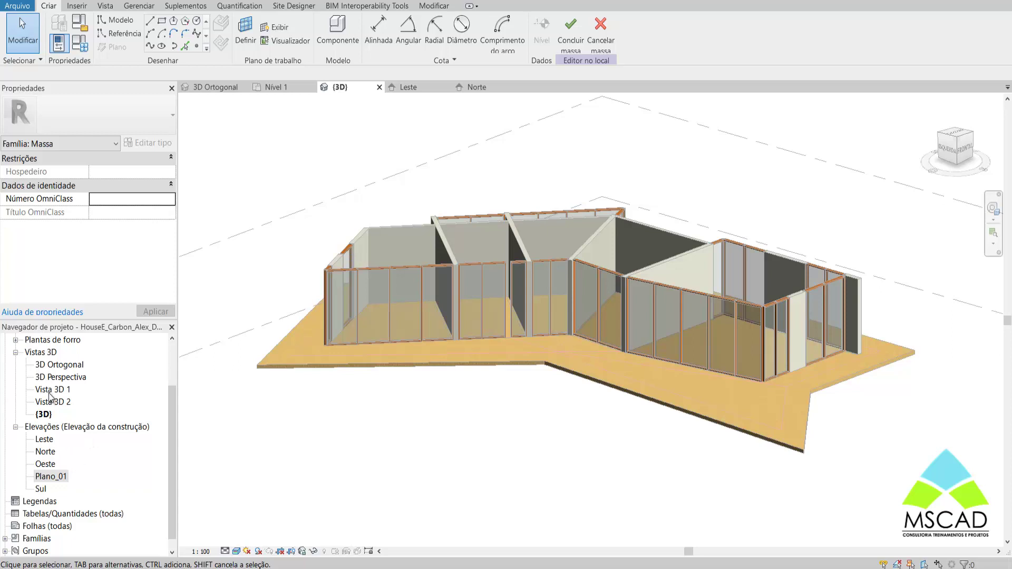
Open the Nível 1 plan inside the mass editor and start the Plano reference-plane tool.
scroll(85, 428, "up", 3)
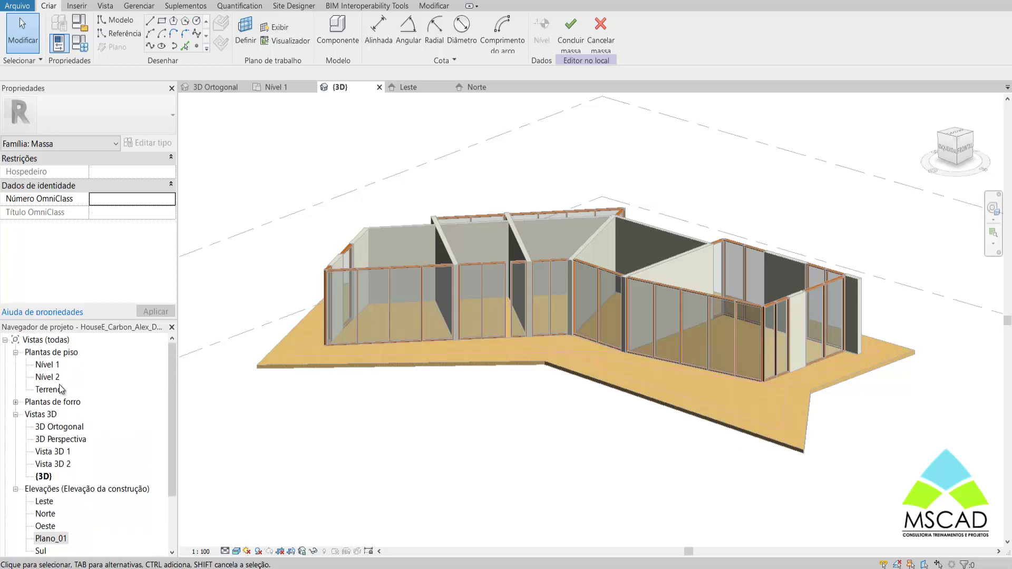
double_click(53, 365)
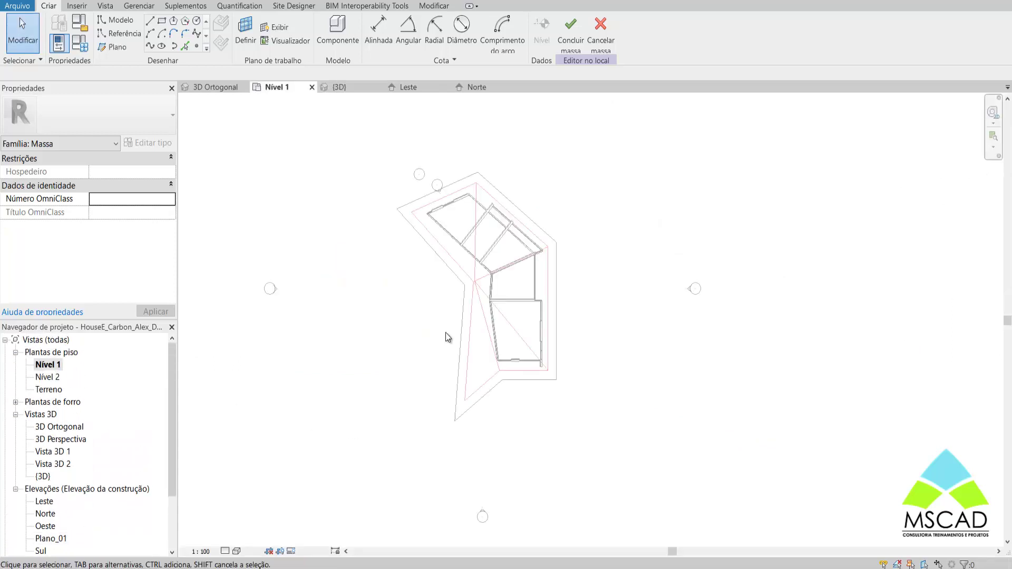
scroll(518, 215, "up", 2)
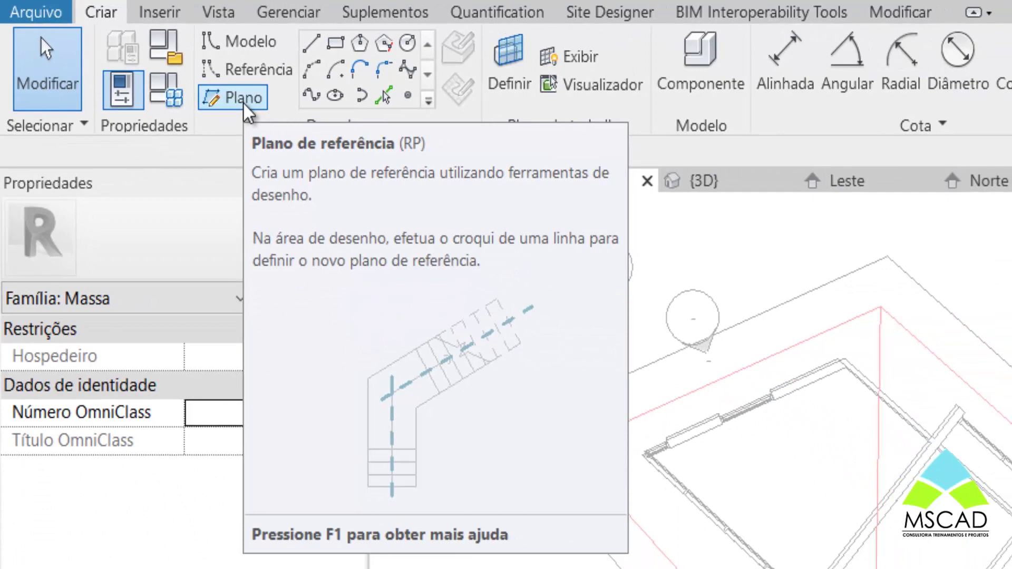
left_click(245, 106)
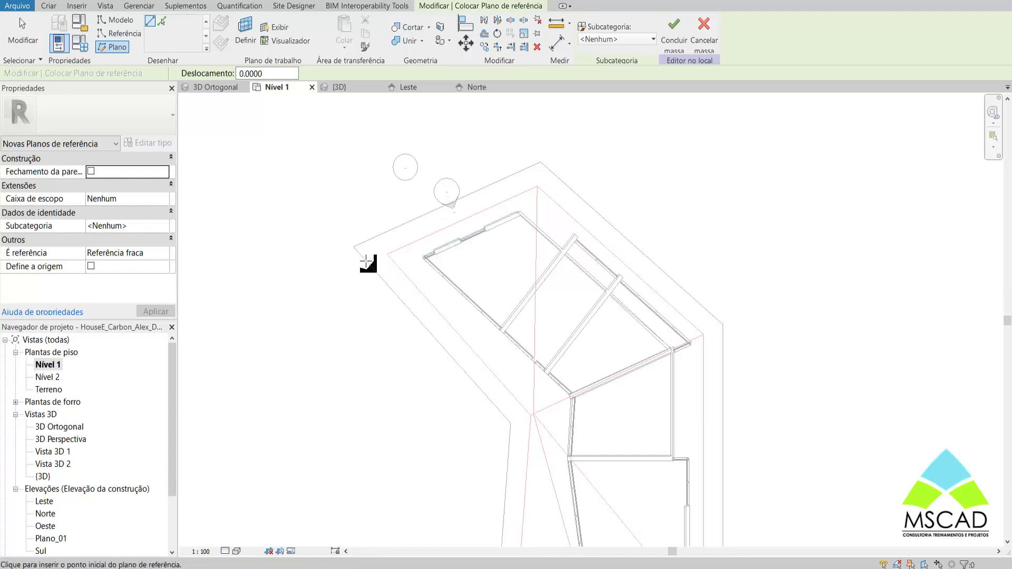
Draw a reference plane along the upper outer wall, starting from the wall corner.
left_click(314, 256)
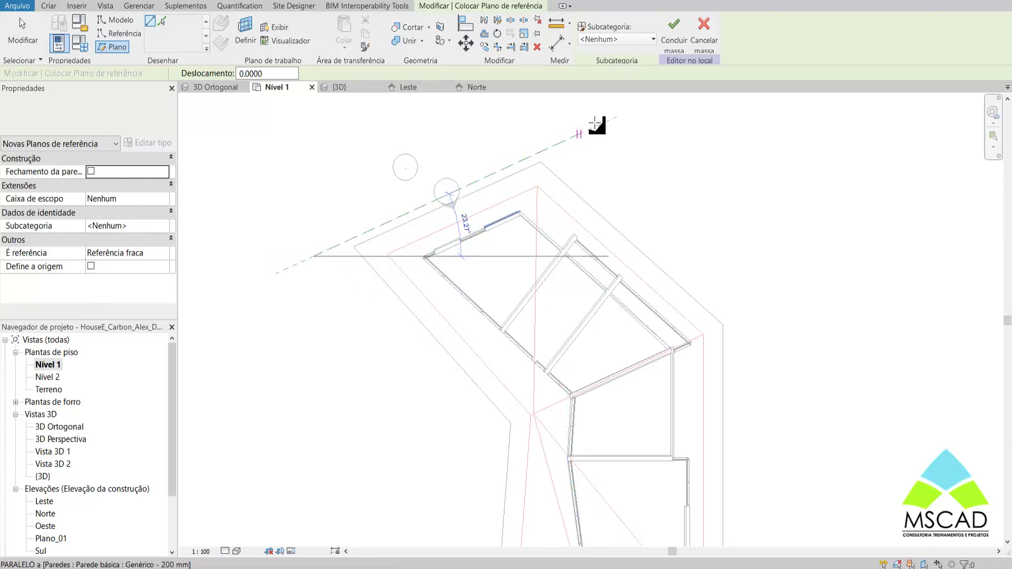
key("Escape")
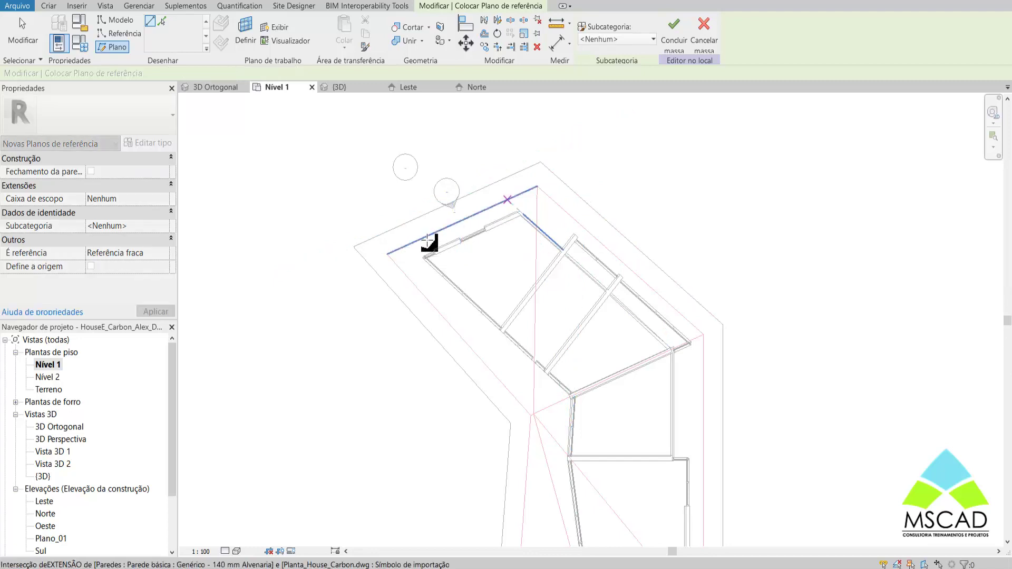
left_click(388, 255)
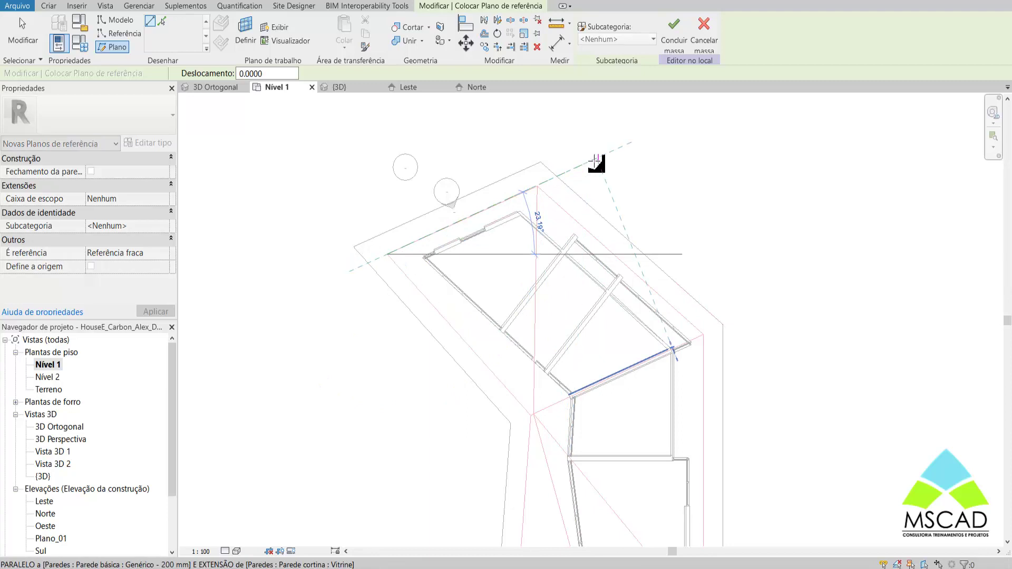
left_click(543, 187)
scroll(389, 282, "up", 2)
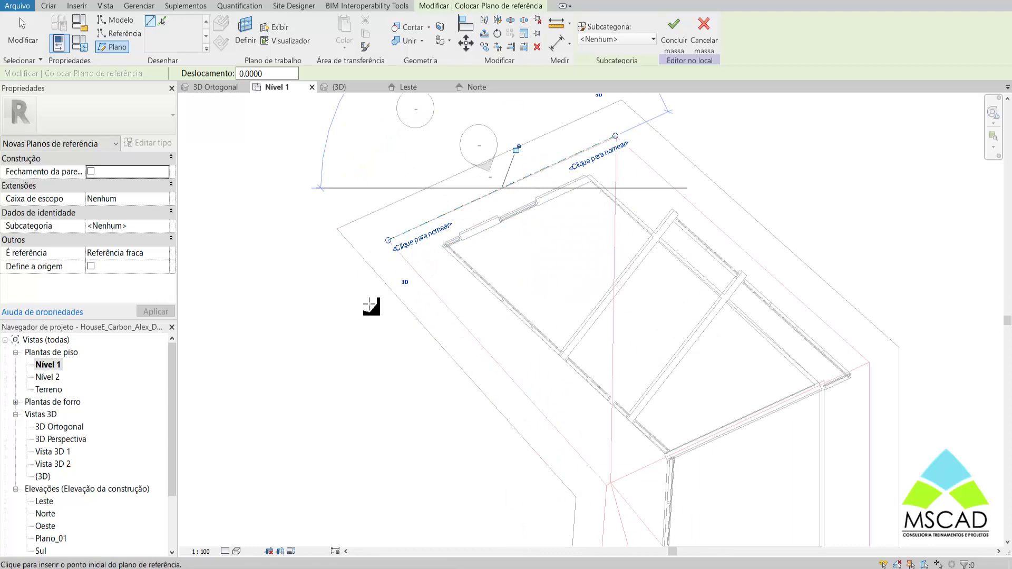
key("Escape")
Name the new reference plane Plano_01.
left_click(427, 230)
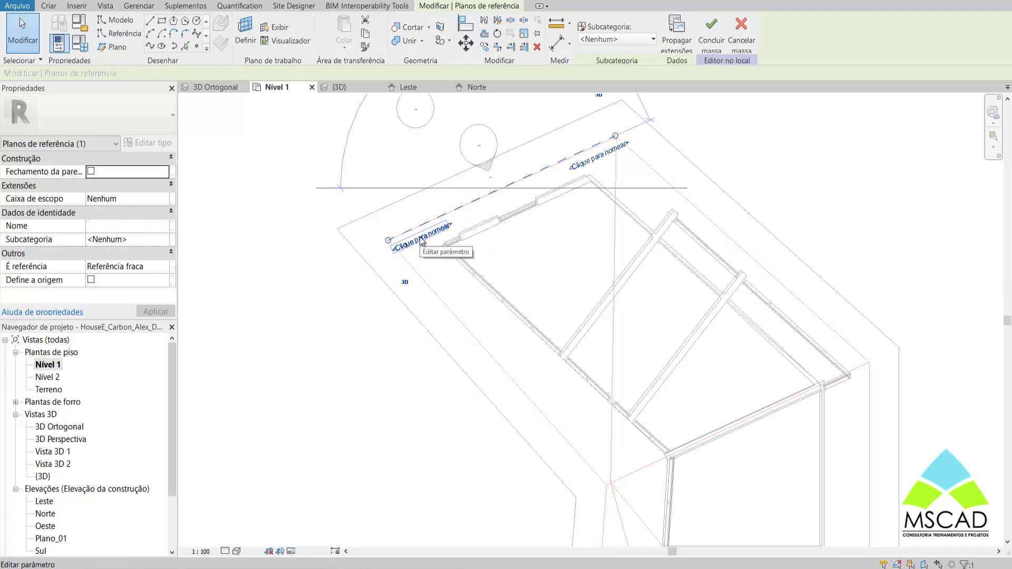
scroll(422, 242, "up", 1)
scroll(422, 241, "up", 1)
left_click(422, 241)
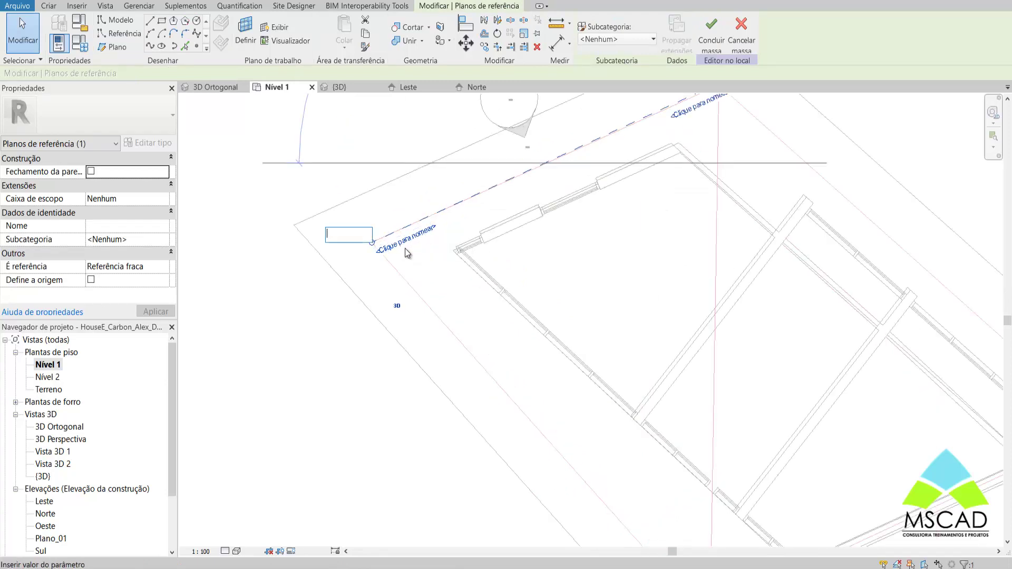
type("Plano_01")
key("Return")
scroll(296, 343, "down", 2)
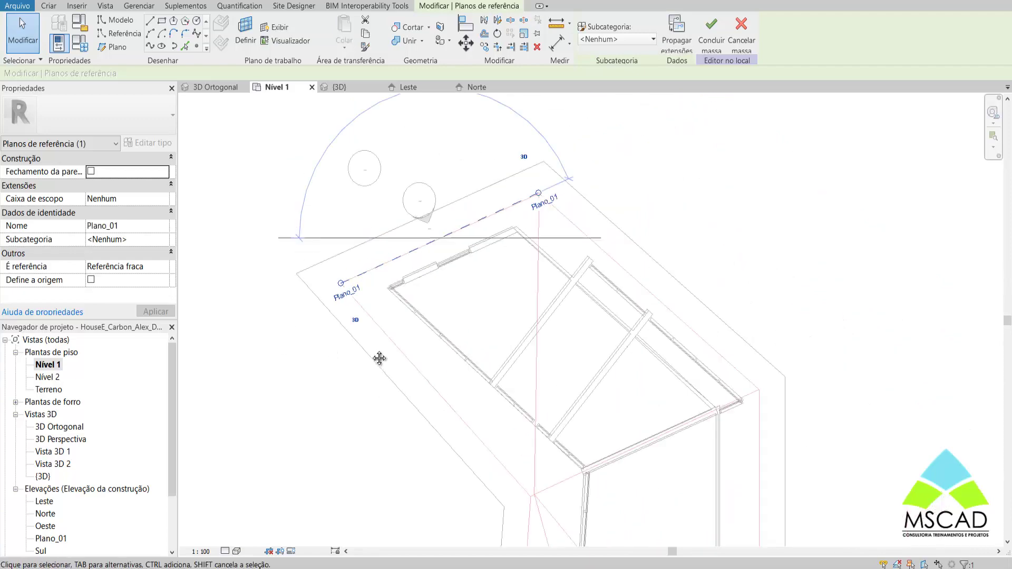
middle_click_drag(379, 358, 370, 293)
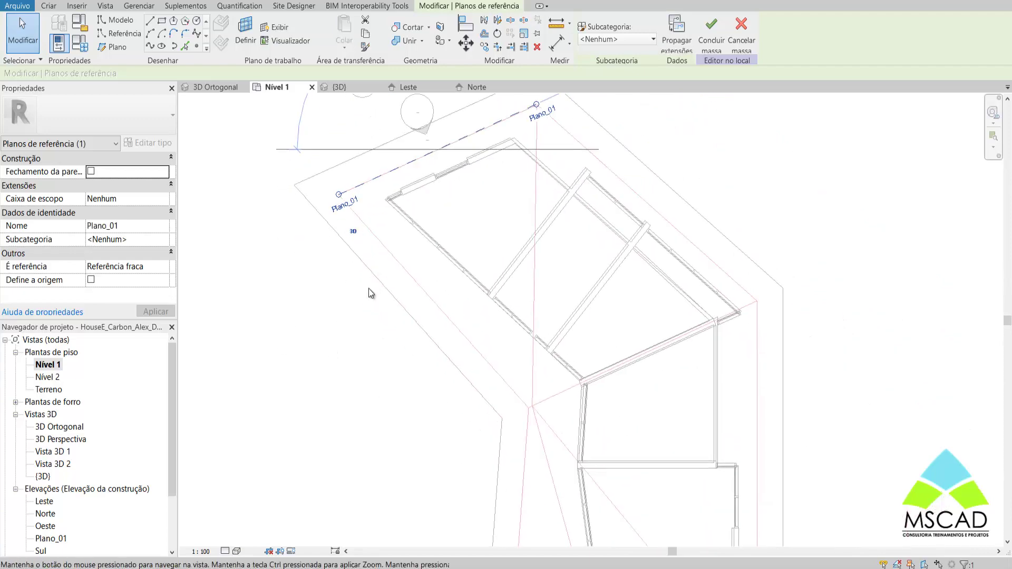
Draw a reference plane across the house's bend and name it Plano_02.
left_click(117, 47)
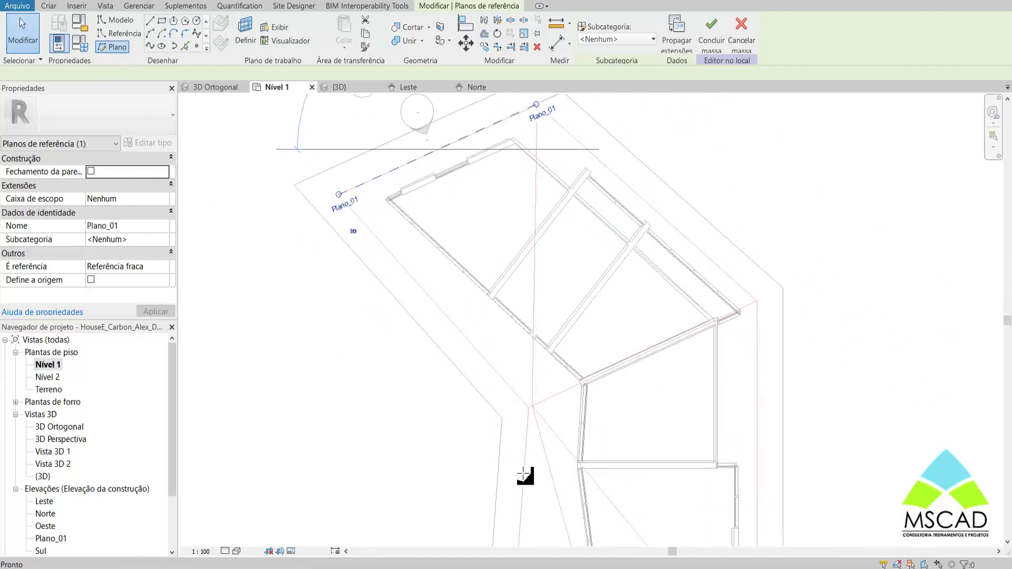
left_click(463, 439)
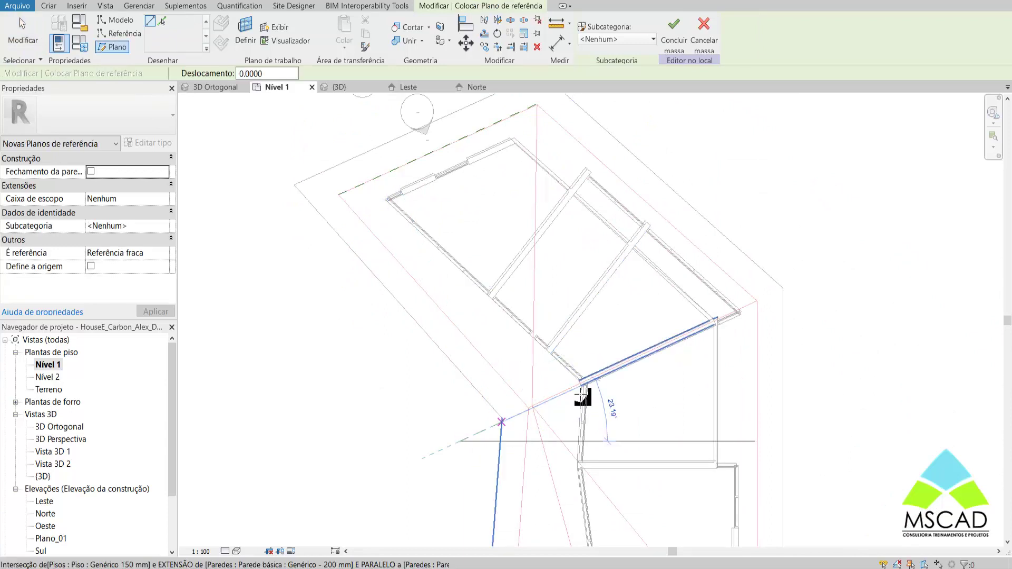
left_click(814, 278)
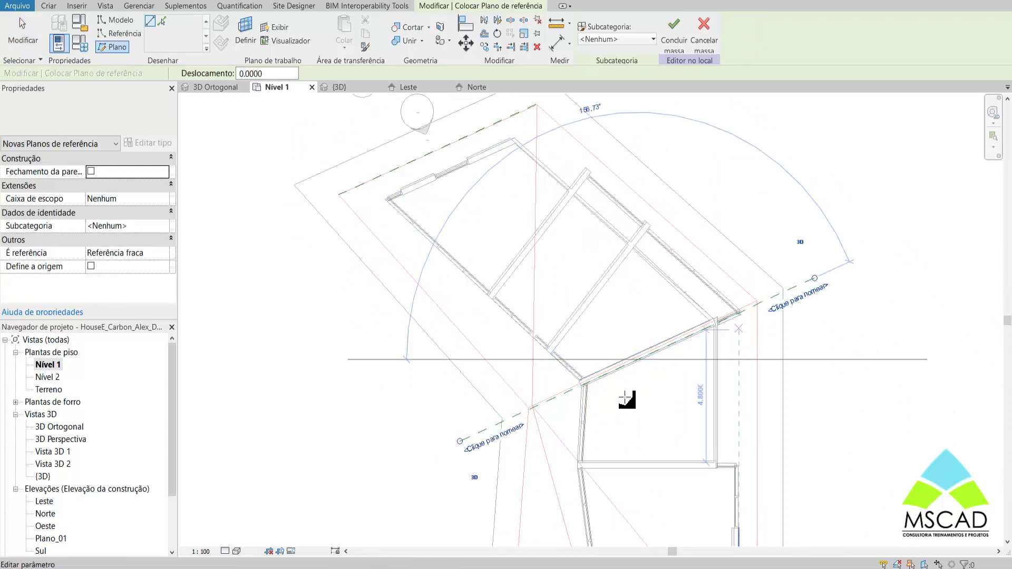
left_click(521, 431)
type("Plano_02")
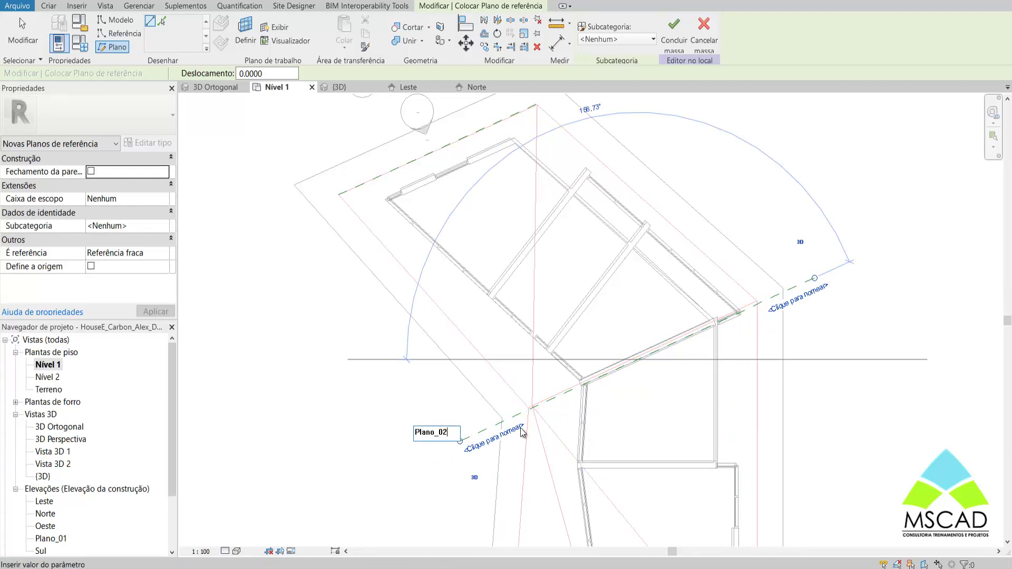
key("Return")
Draw a horizontal reference plane below the house's south end and name it Plano_03.
middle_click_drag(543, 463, 531, 277)
scroll(515, 339, "down", 2)
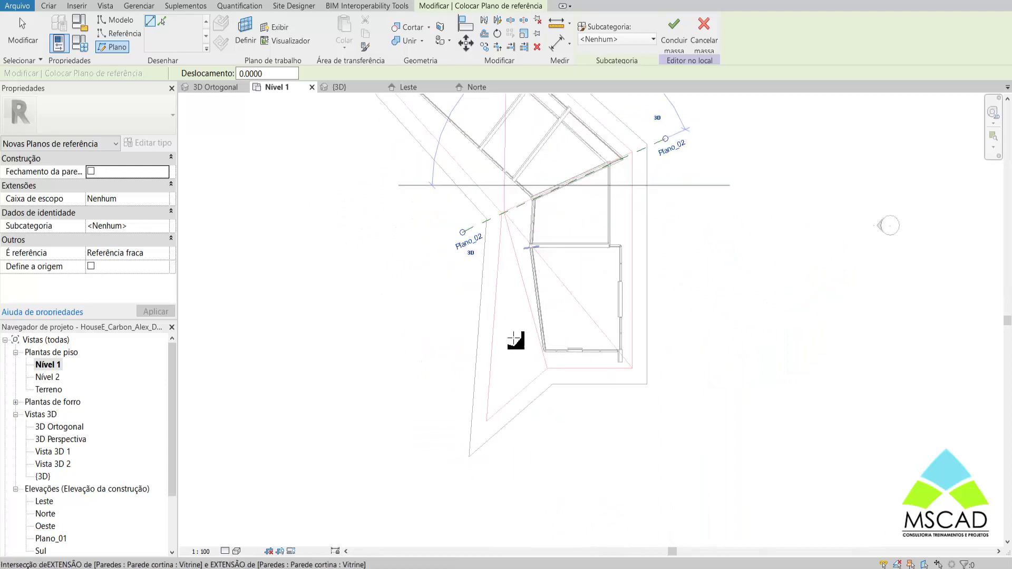
left_click(451, 379)
left_click(696, 378)
left_click(478, 383)
type("Plano_03")
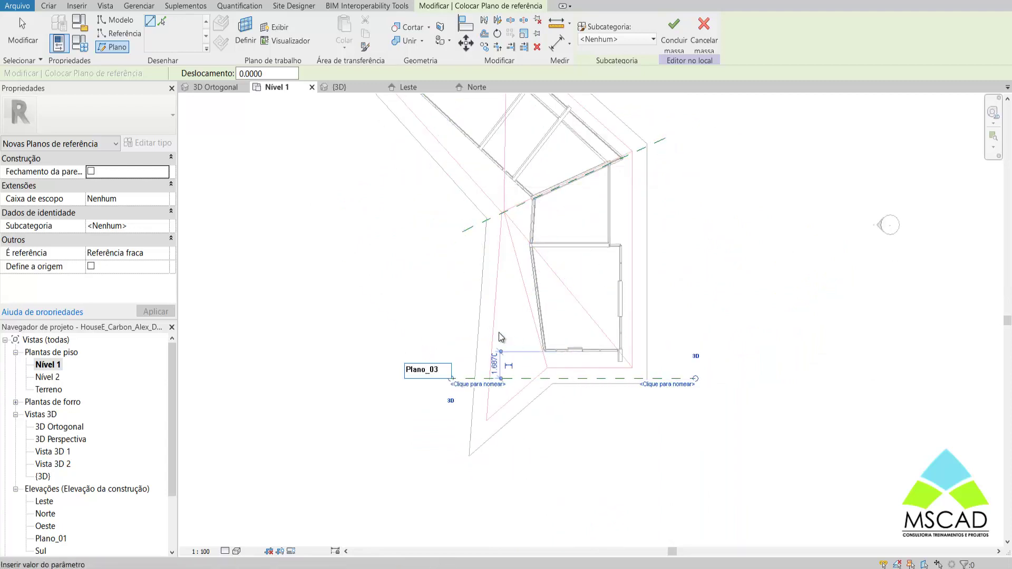
key("Return")
middle_click_drag(501, 385, 514, 406)
scroll(514, 406, "down", 1)
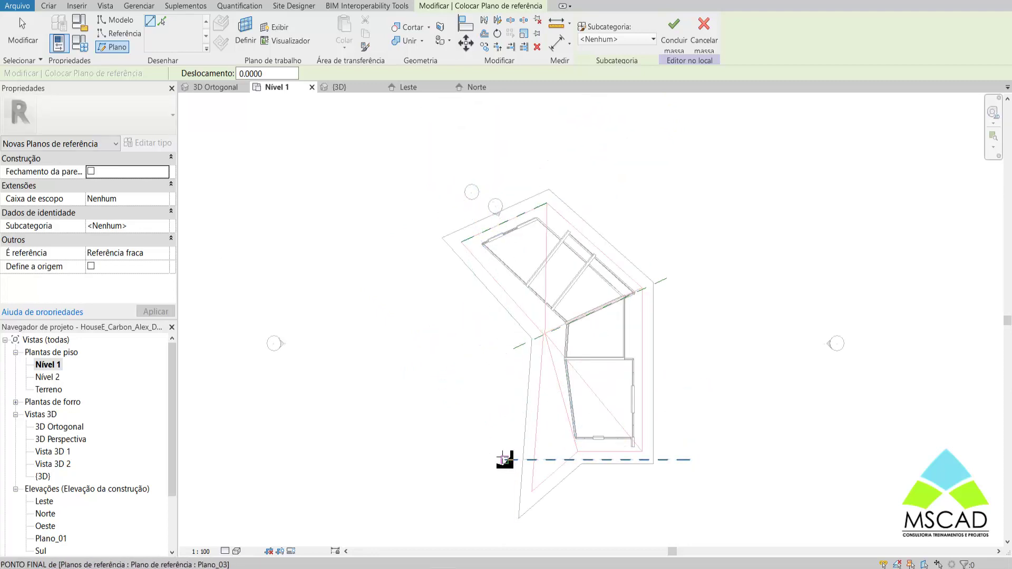
In the 3D view, start a spline model line placed on reference plane Plano_01.
left_click(339, 87)
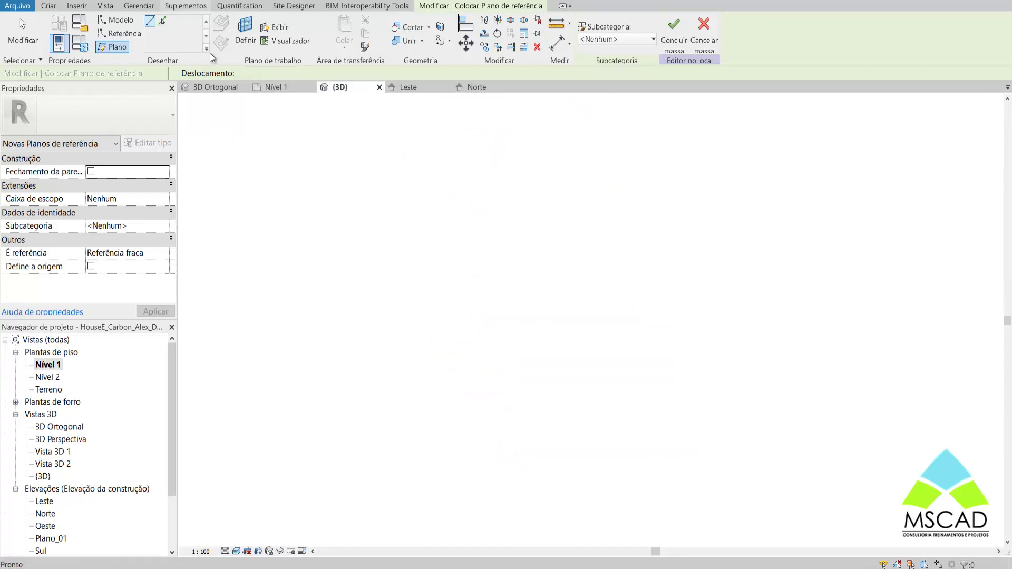
mouse_move(434, 417)
middle_mouse_down("shift")
mouse_move(493, 421)
mouse_move(486, 413)
middle_mouse_up("shift")
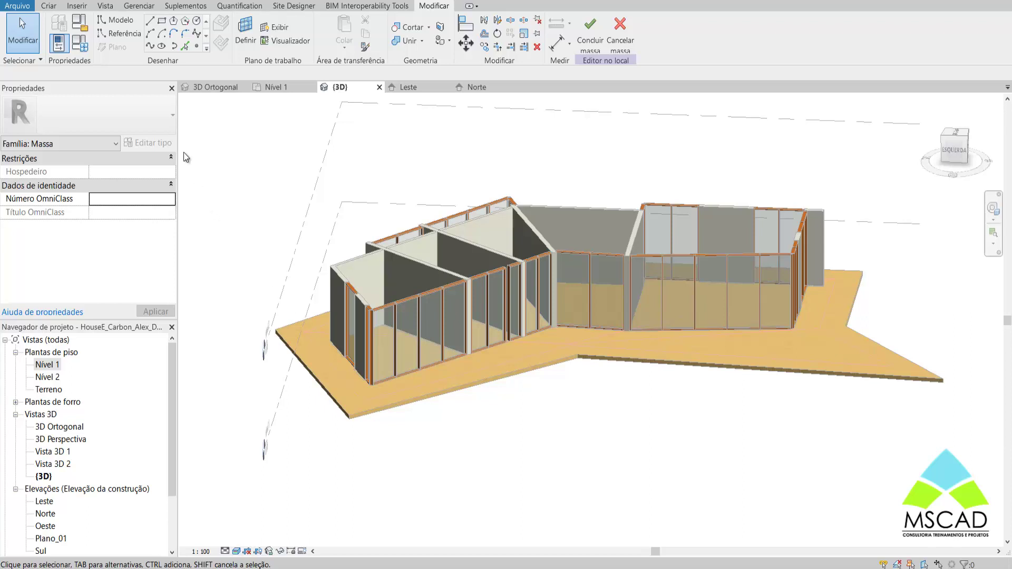
left_click(119, 20)
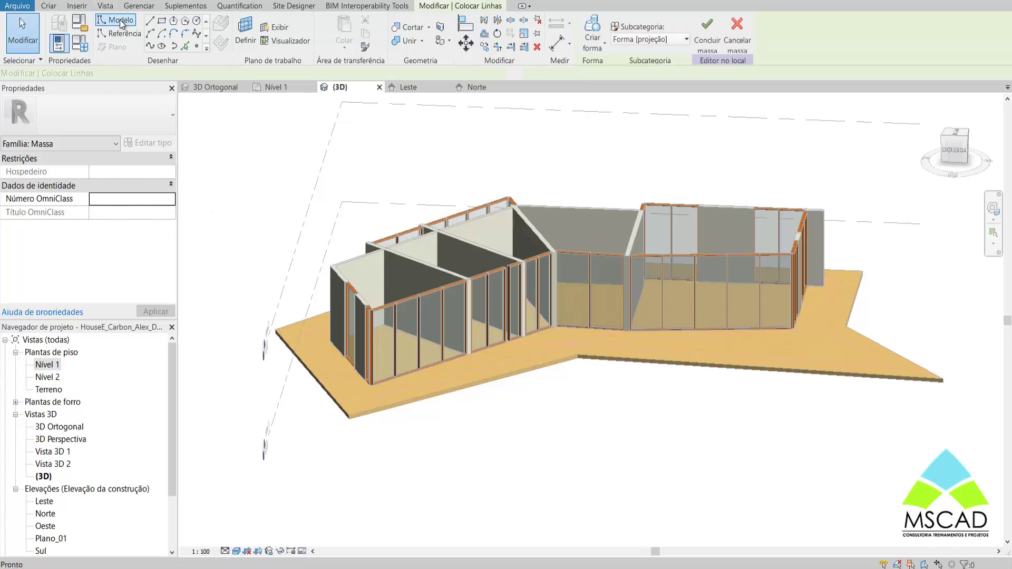
left_click(150, 47)
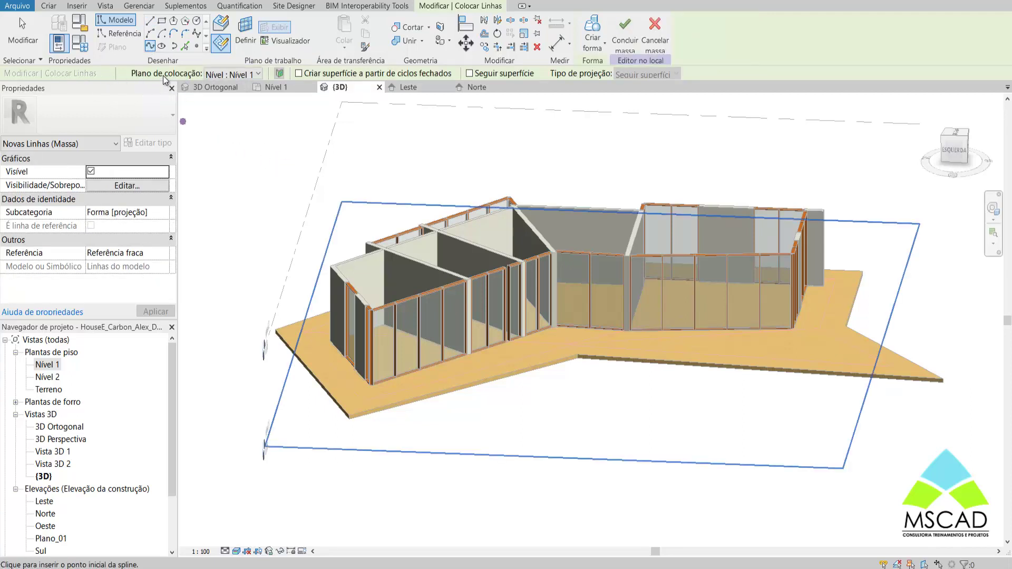
left_click(228, 74)
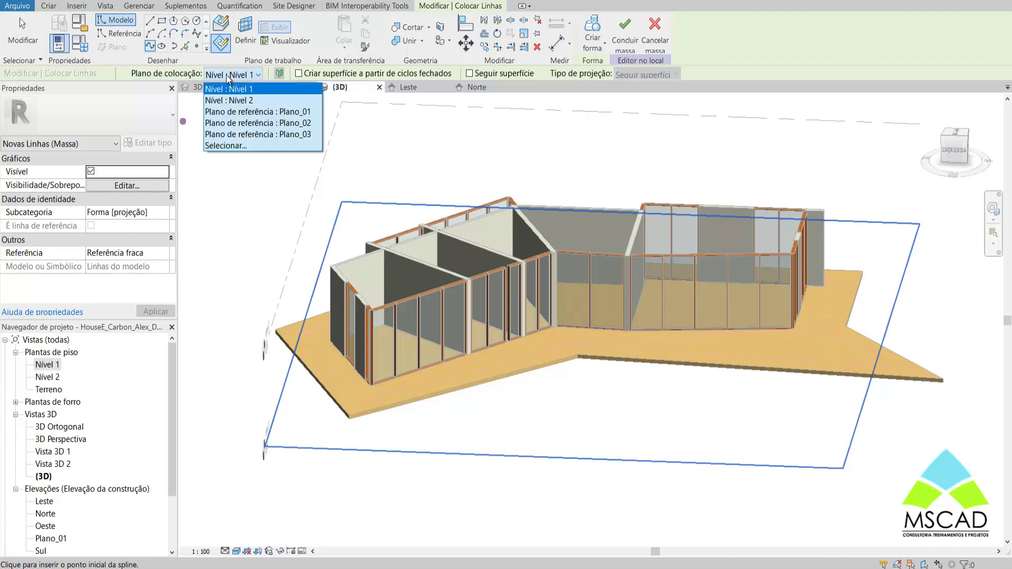
left_click(245, 112)
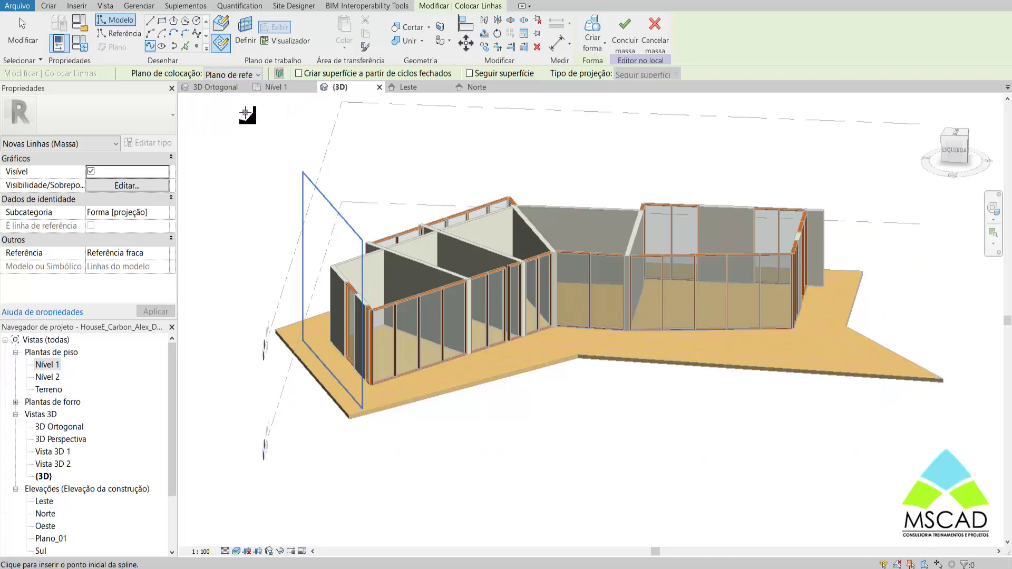
scroll(240, 233, "up", 2)
scroll(325, 345, "up", 2)
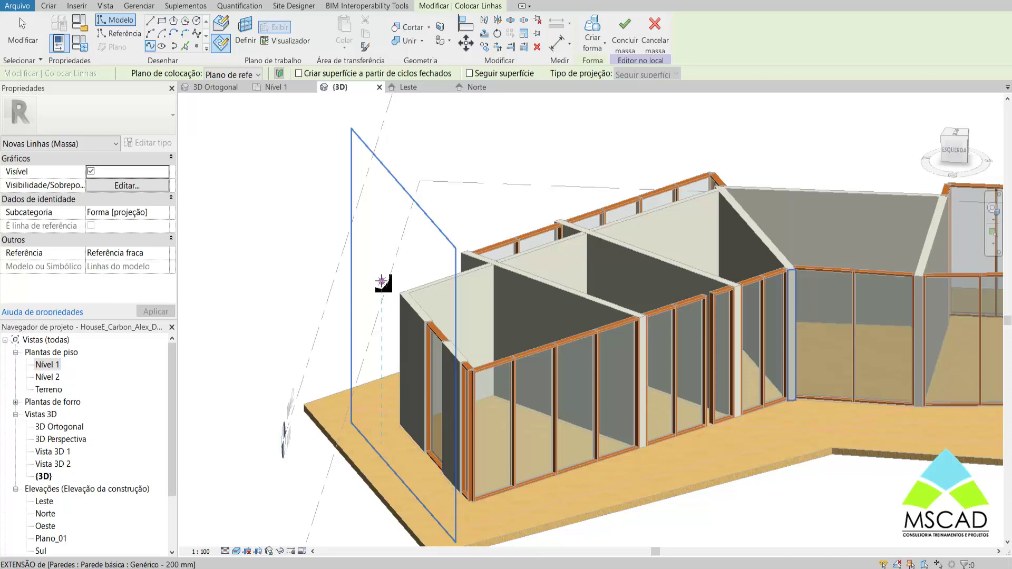
Cancel, retry the spline on Plano_01, then cancel it again.
key("Escape")
key("Escape")
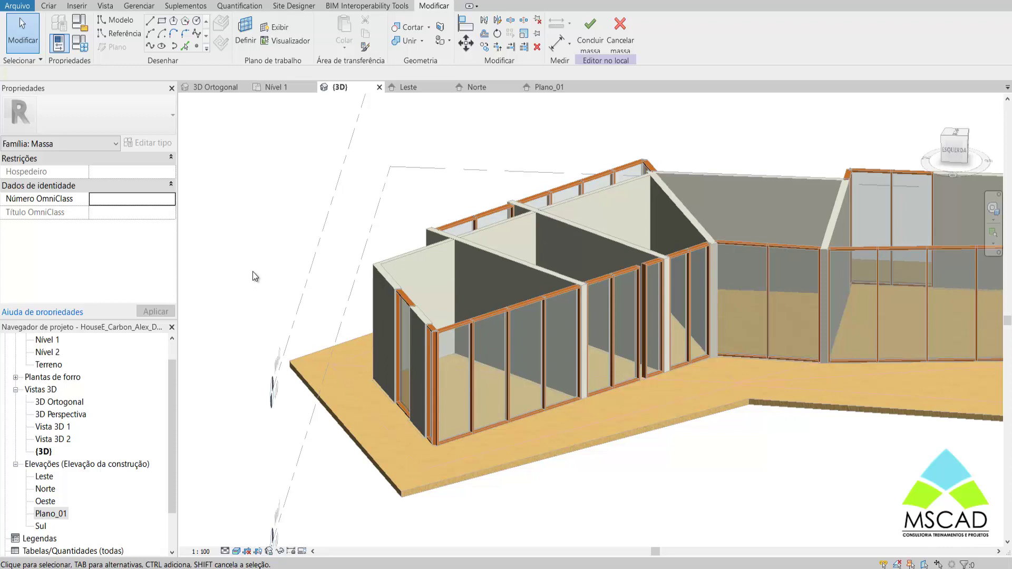
left_click(150, 46)
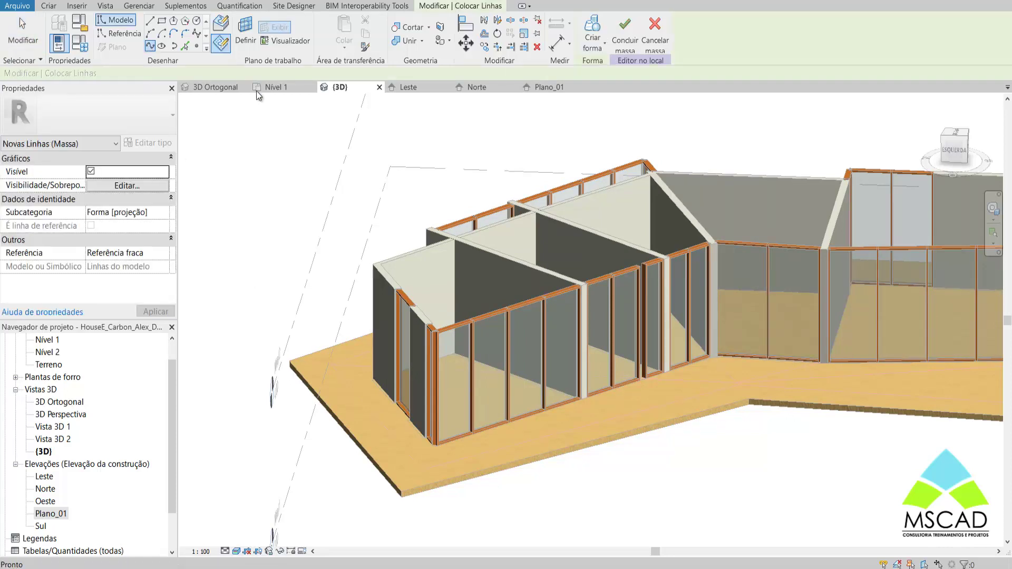
left_click(243, 75)
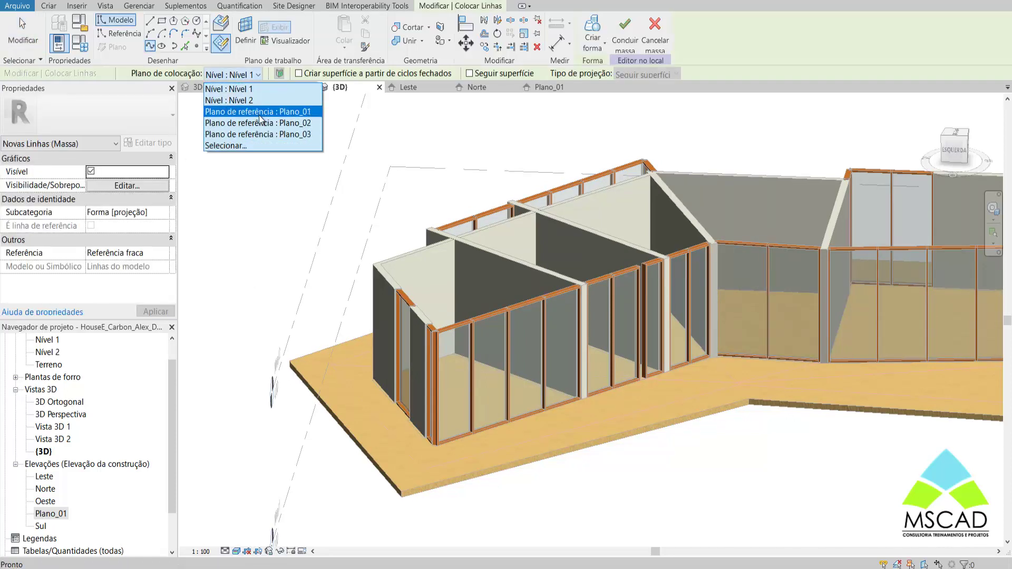
left_click(253, 111)
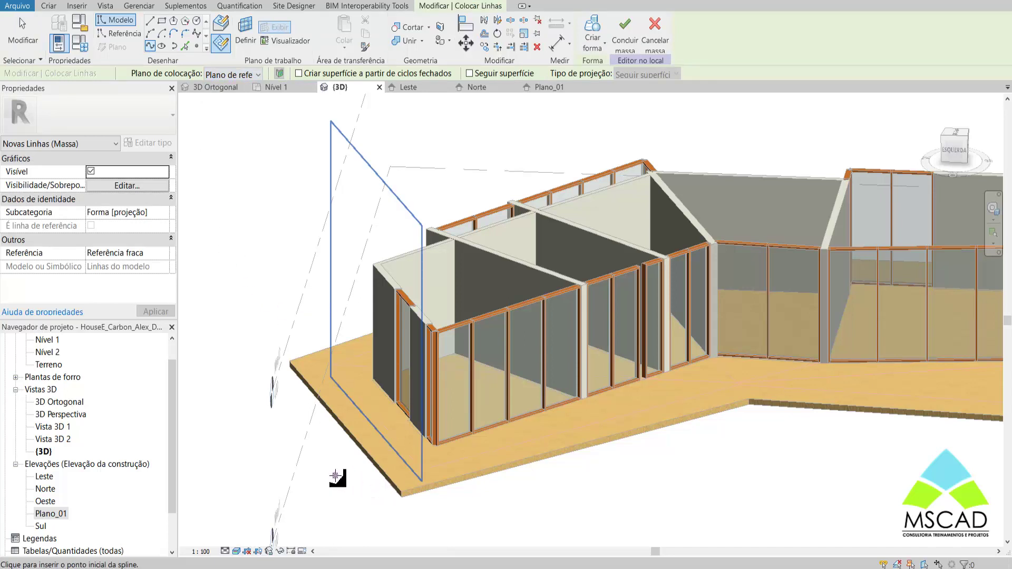
key("Escape")
key("Escape")
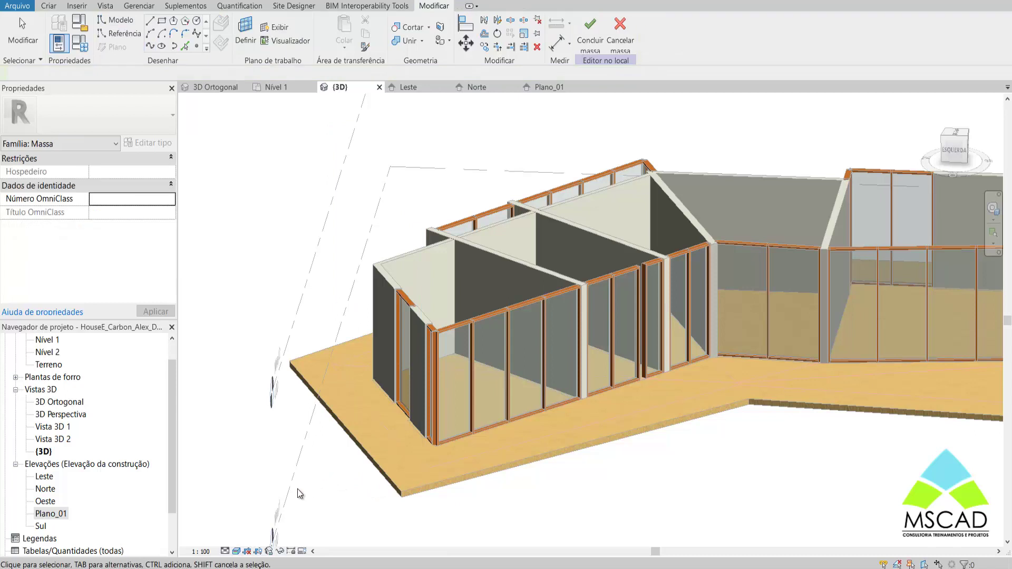
In the Plano_01 elevation, set the work plane by name to reference plane Plano_01.
double_click(51, 514)
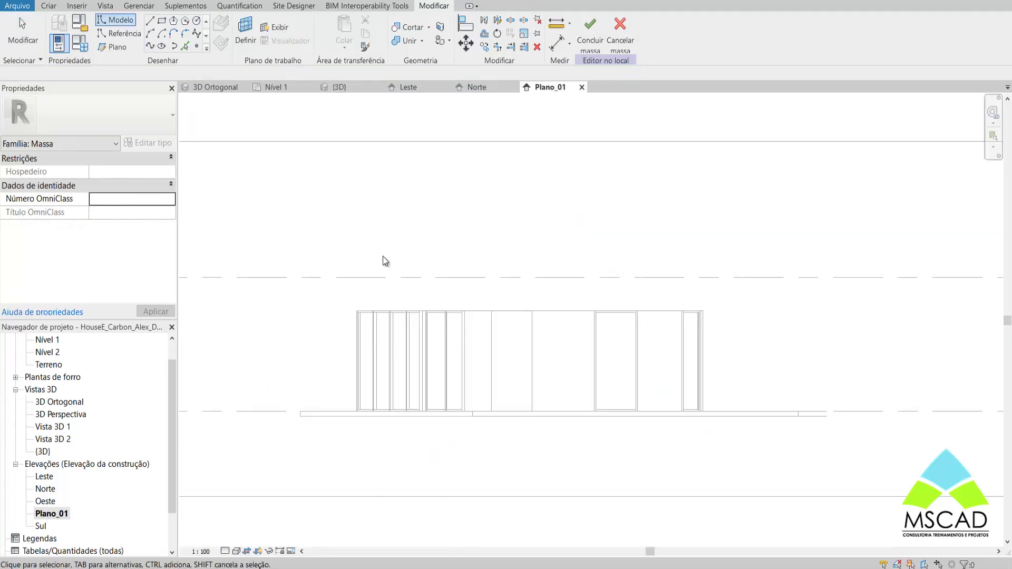
left_click(245, 31)
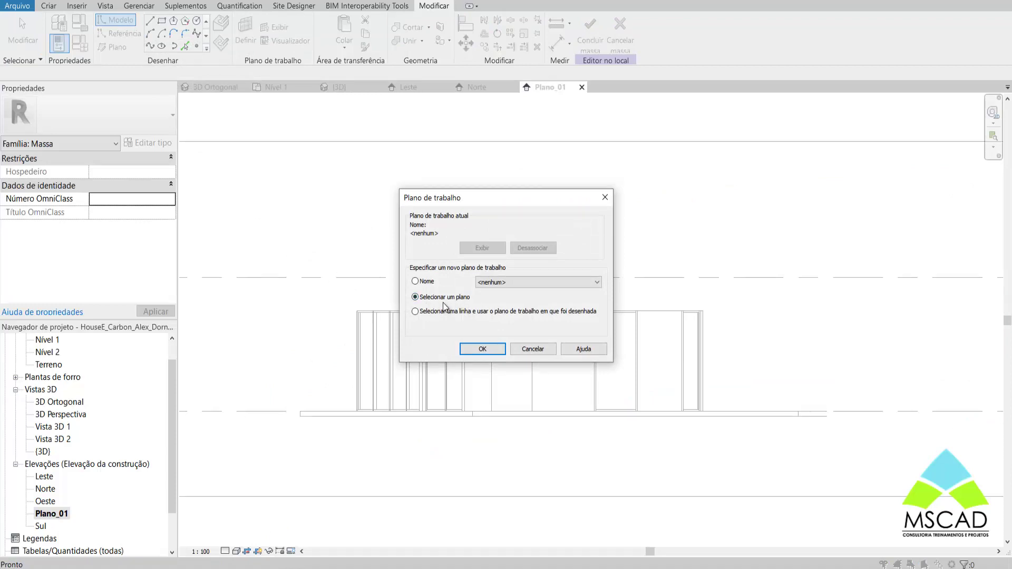
left_click(415, 281)
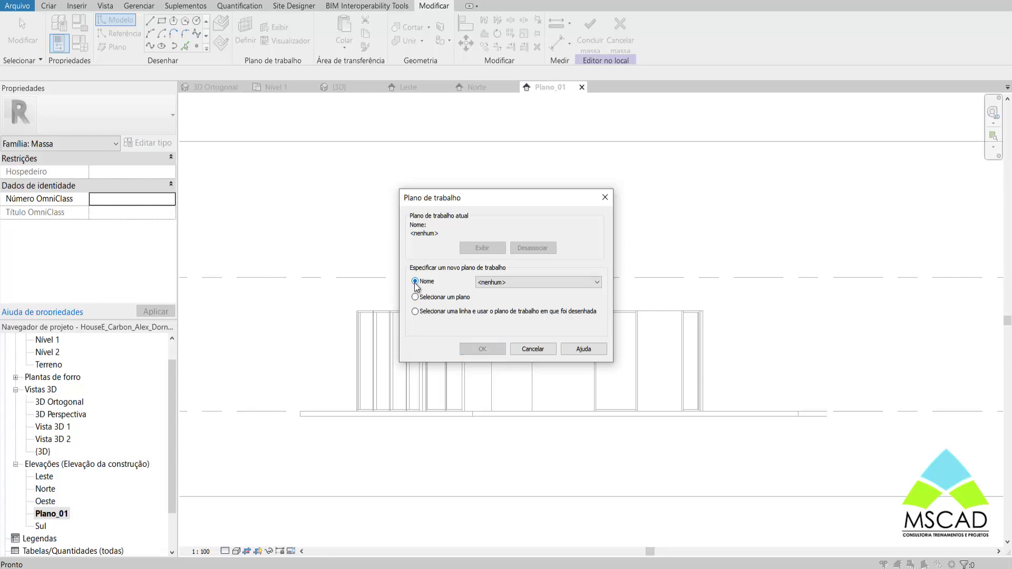
left_click(514, 284)
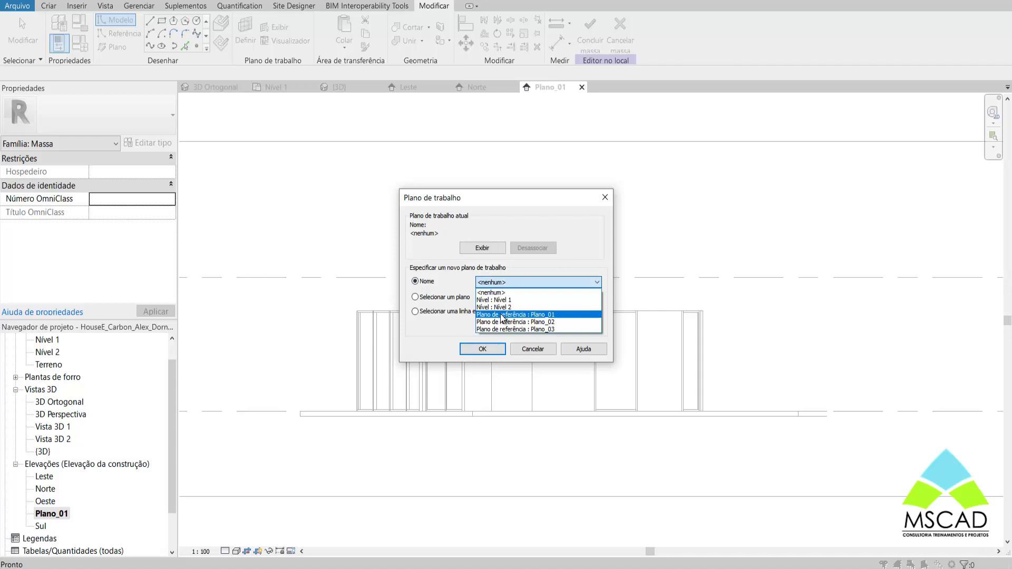
left_click(502, 315)
left_click(483, 349)
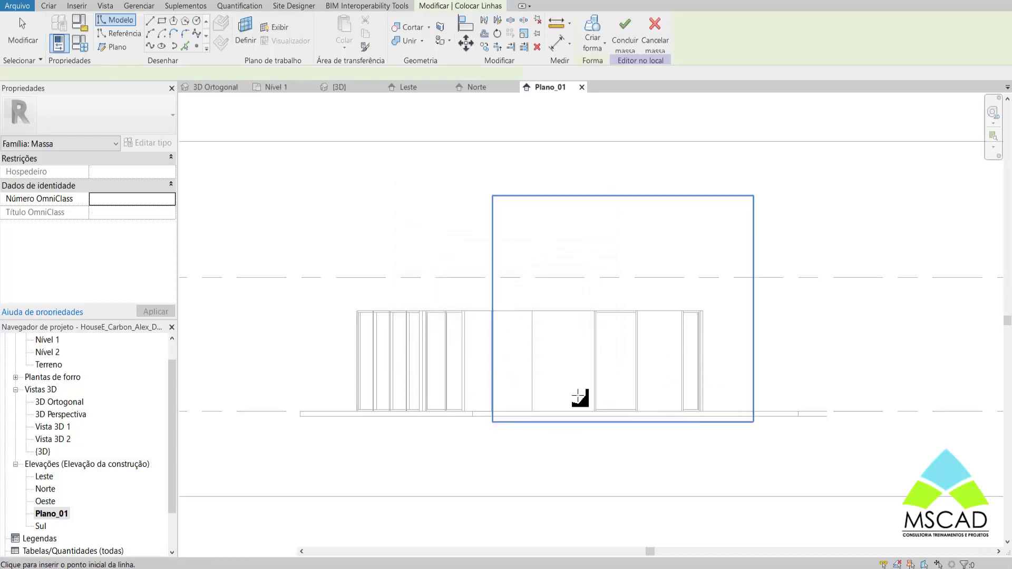
Draw a six-point spline-through-points wave over the house, dropping low at the right end.
scroll(784, 392, "up", 1)
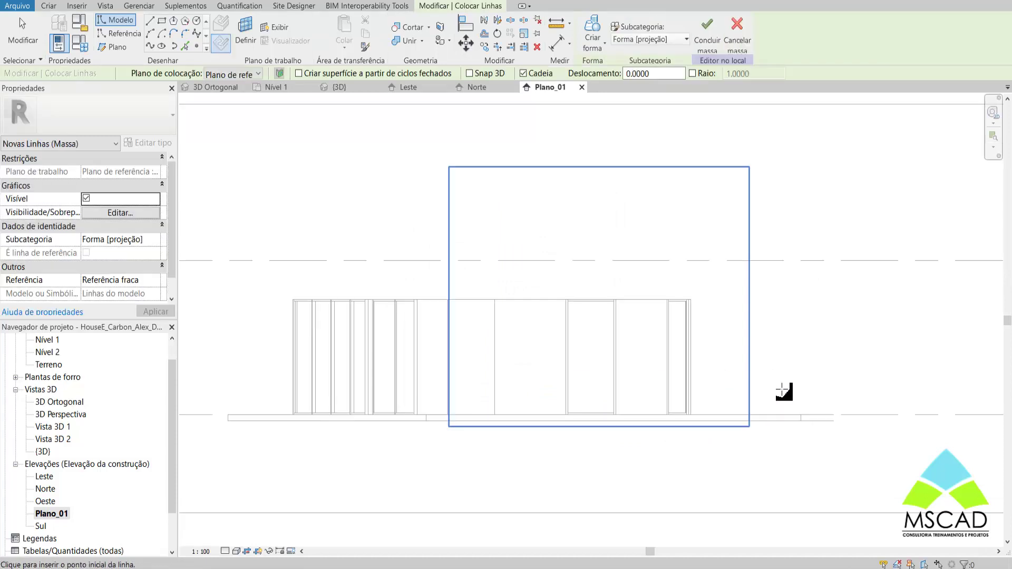
left_click(151, 47)
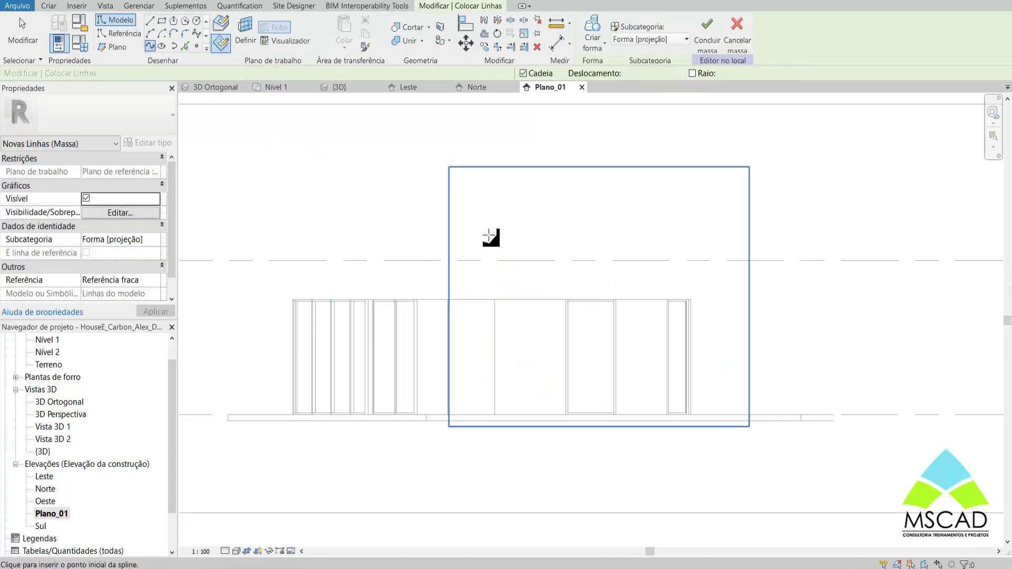
left_click(460, 281)
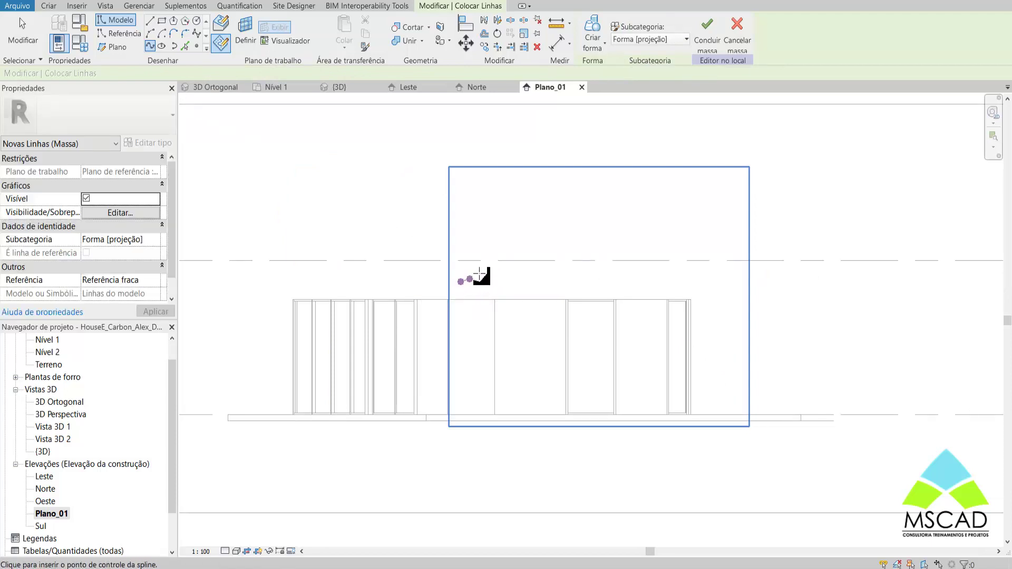
left_click(515, 253)
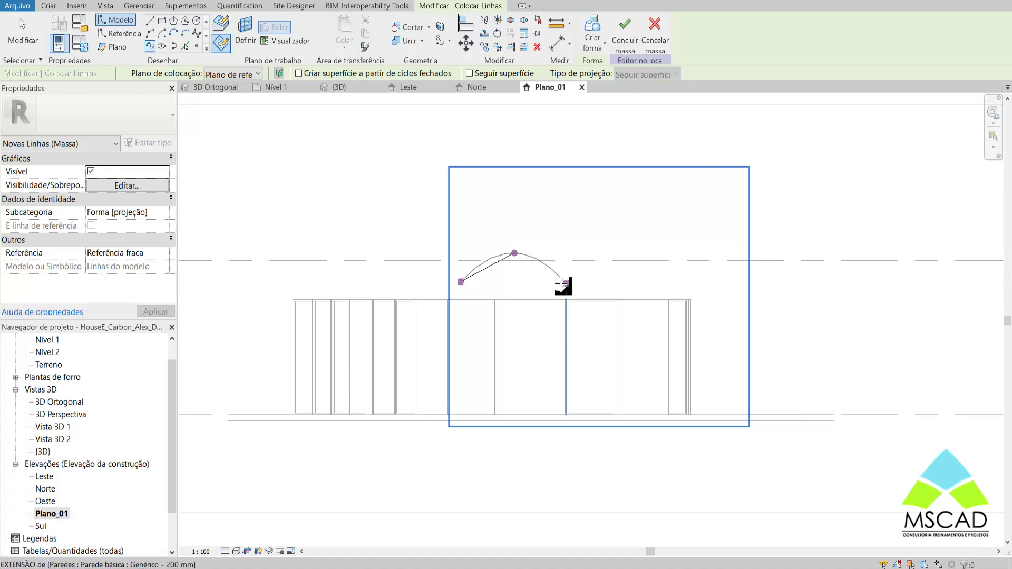
left_click(597, 276)
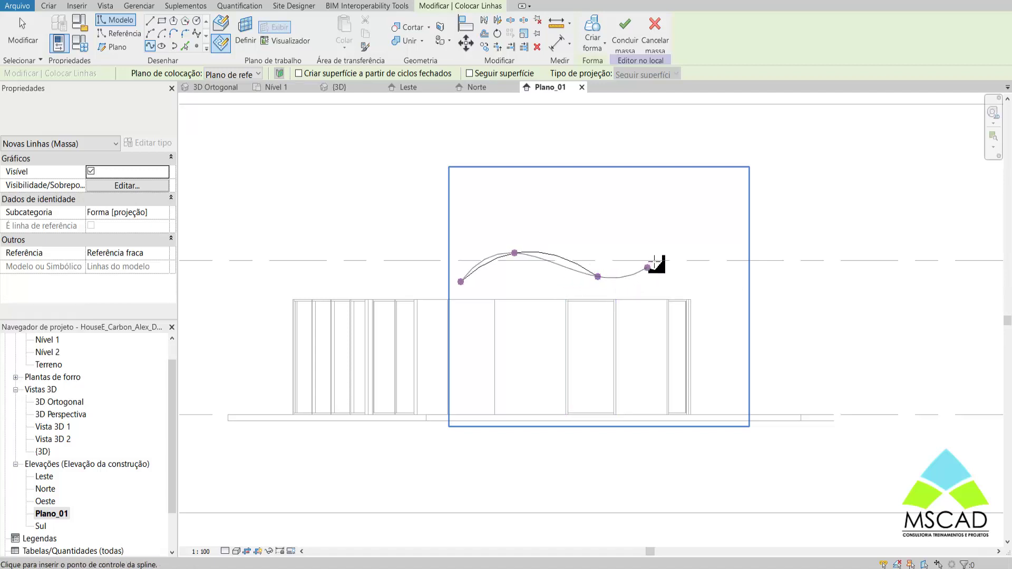
left_click(667, 248)
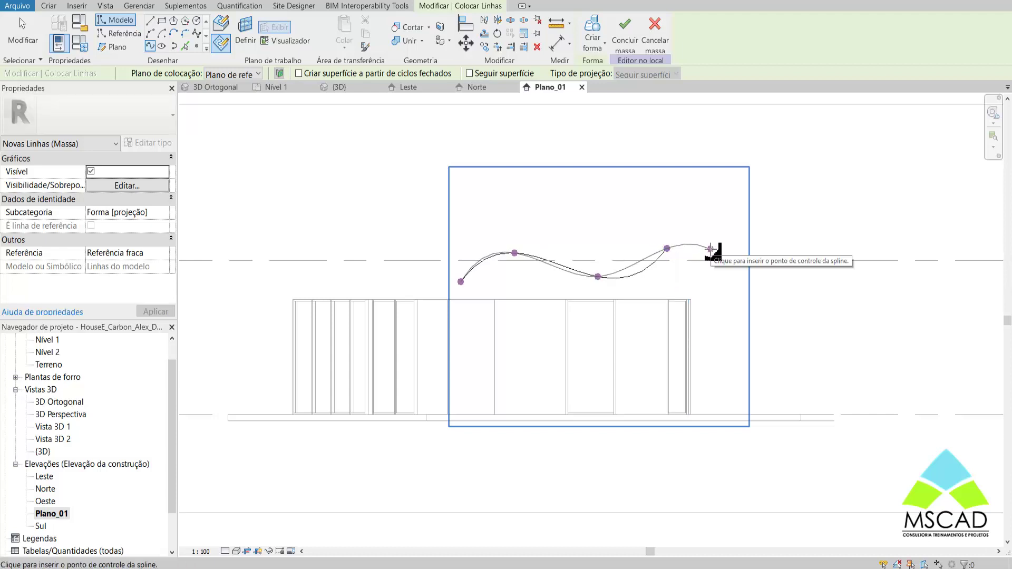
left_click(724, 251)
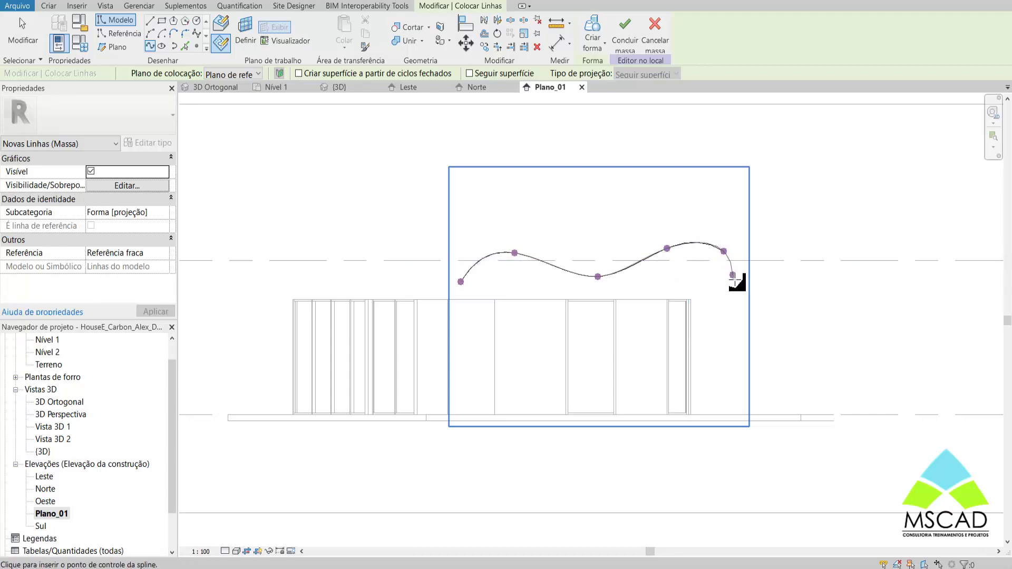
left_click(771, 333)
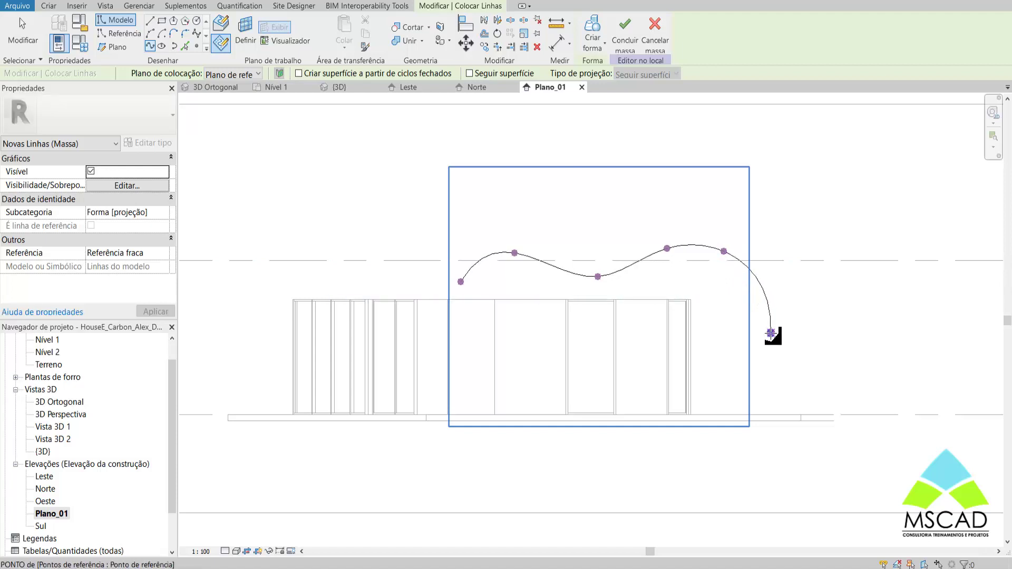
key("r")
key("p")
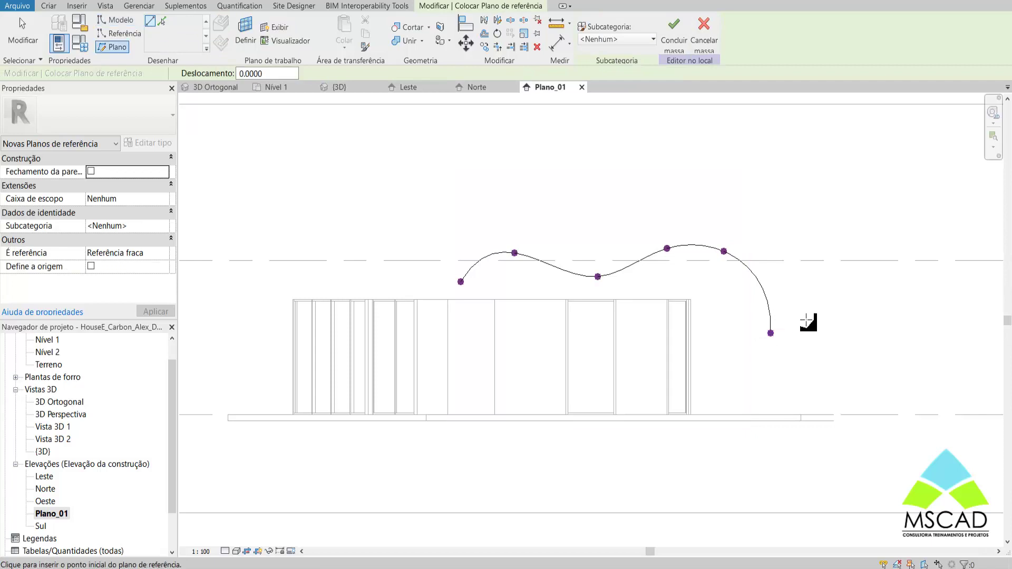
Orbit the 3D view to check the first spline, then reopen the Plano_01 elevation.
left_click(338, 87)
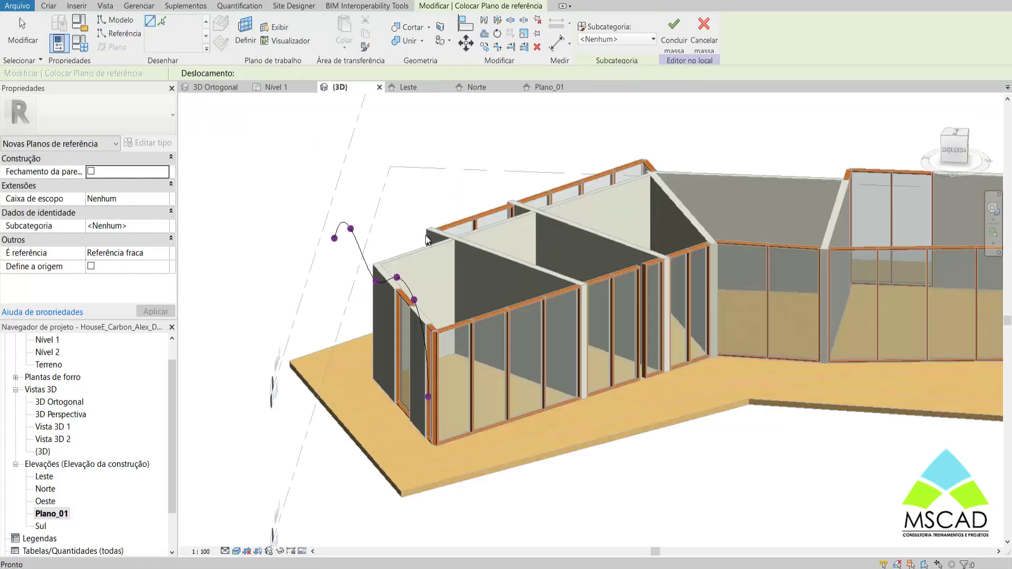
key("Escape")
mouse_move(450, 298)
middle_mouse_down("shift")
mouse_move(517, 276)
mouse_move(536, 226)
mouse_move(580, 192)
mouse_move(423, 252)
mouse_move(567, 338)
middle_mouse_up("shift")
key("Escape")
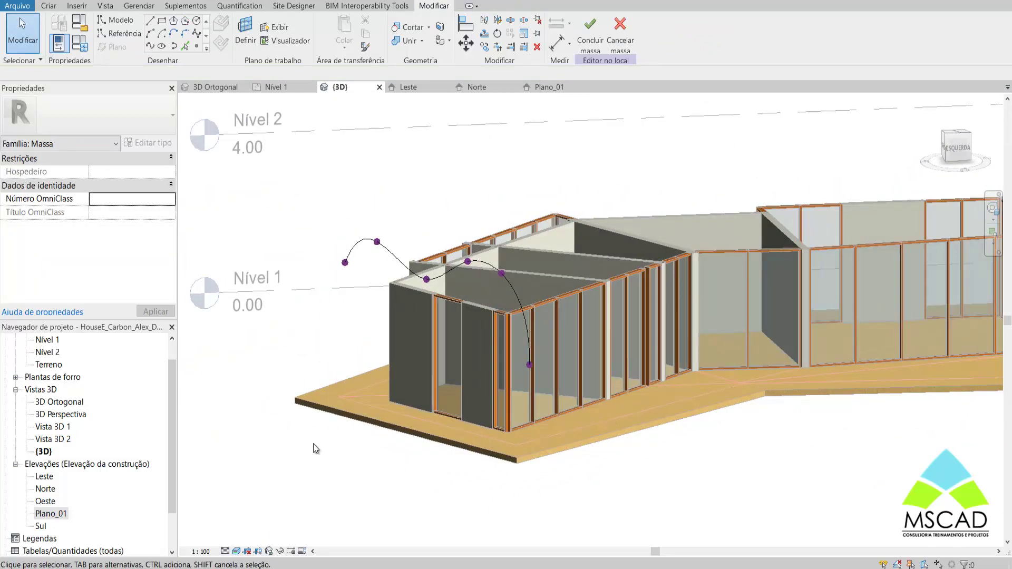
double_click(94, 513)
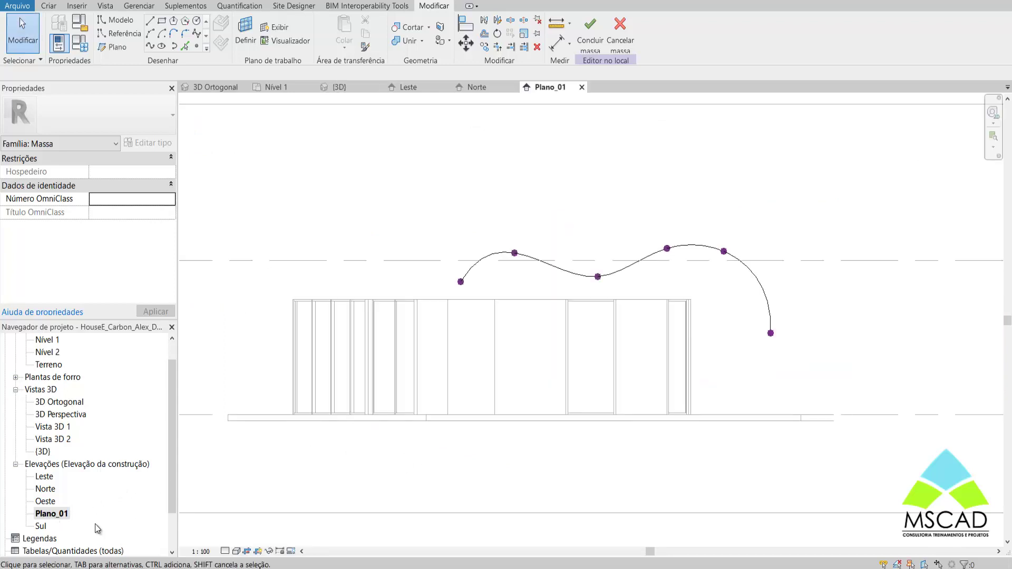
Draw a seven-point wave spline placed on Plano_02, ending low on the right.
left_click(150, 47)
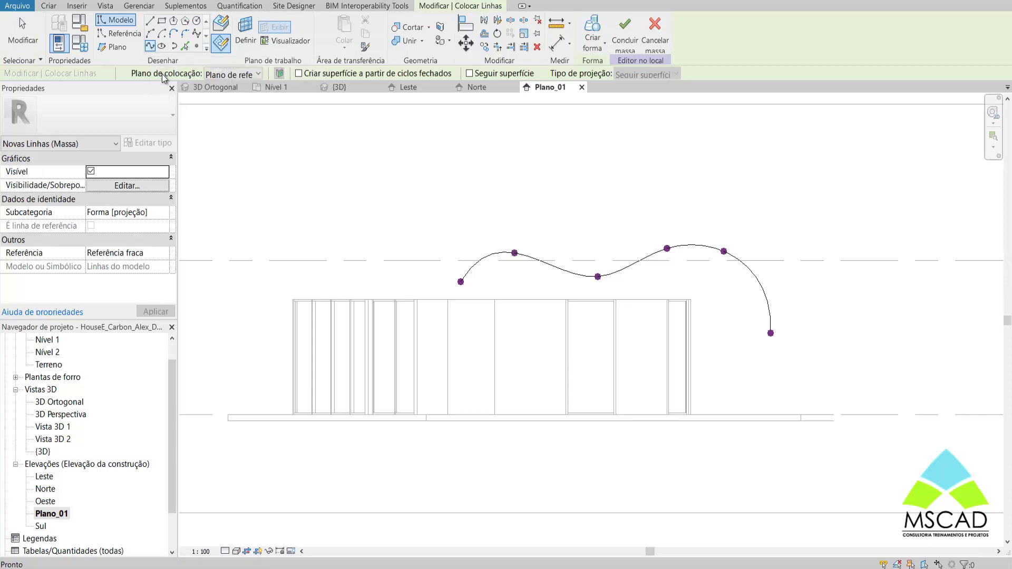
left_click(249, 74)
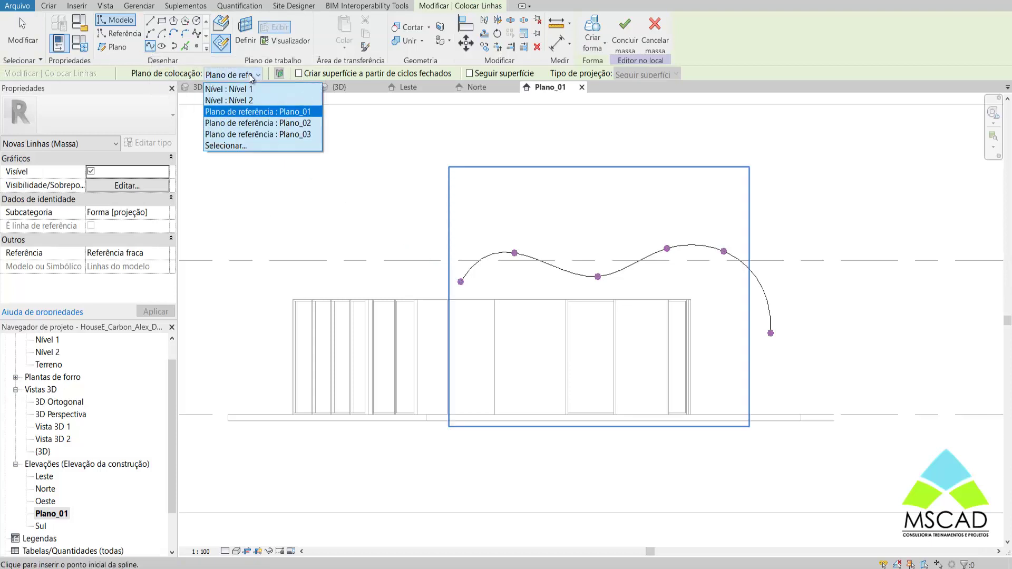
left_click(282, 124)
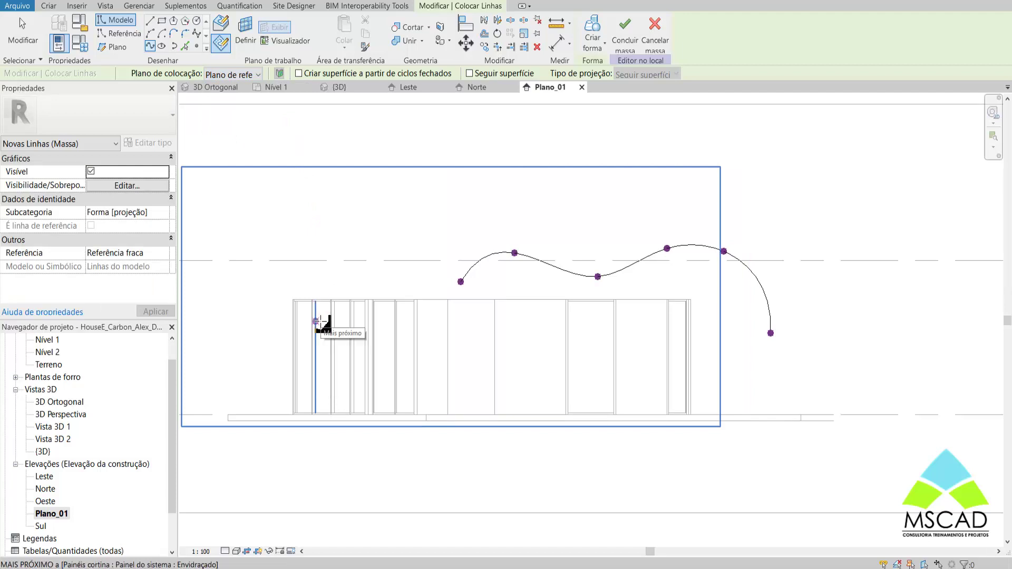
left_click(309, 280)
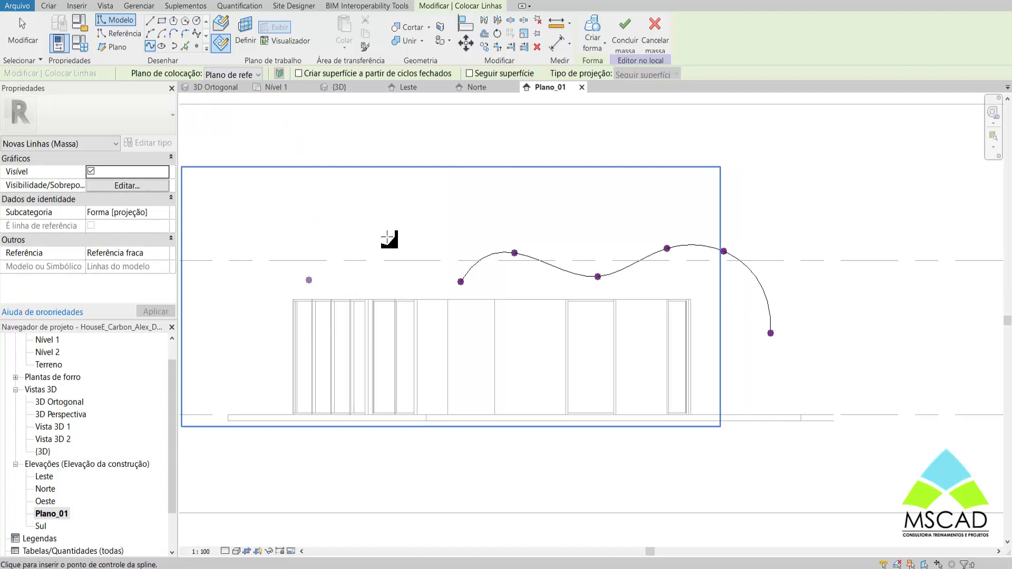
left_click(390, 233)
left_click(504, 245)
left_click(566, 234)
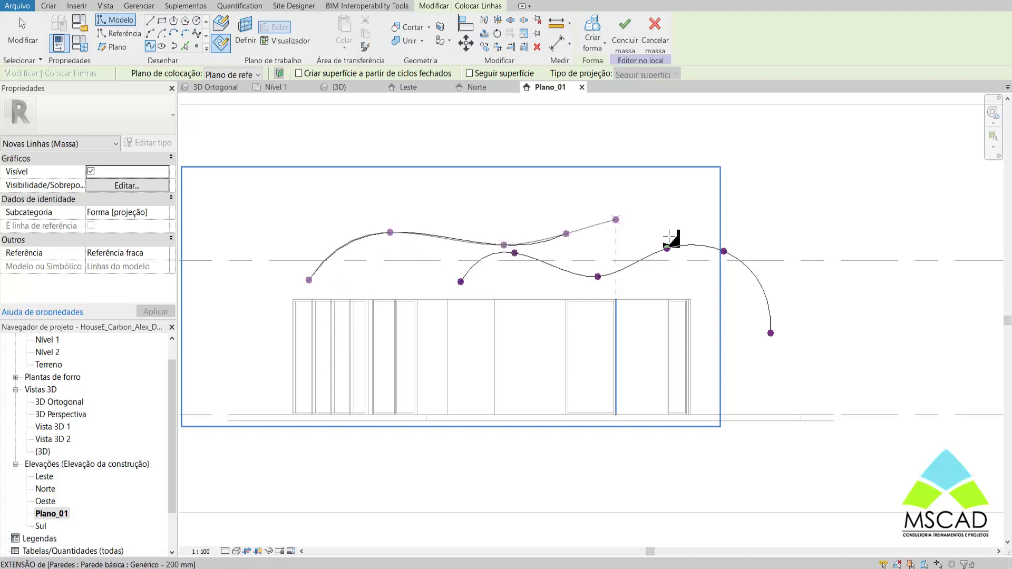
left_click(615, 220)
left_click(677, 234)
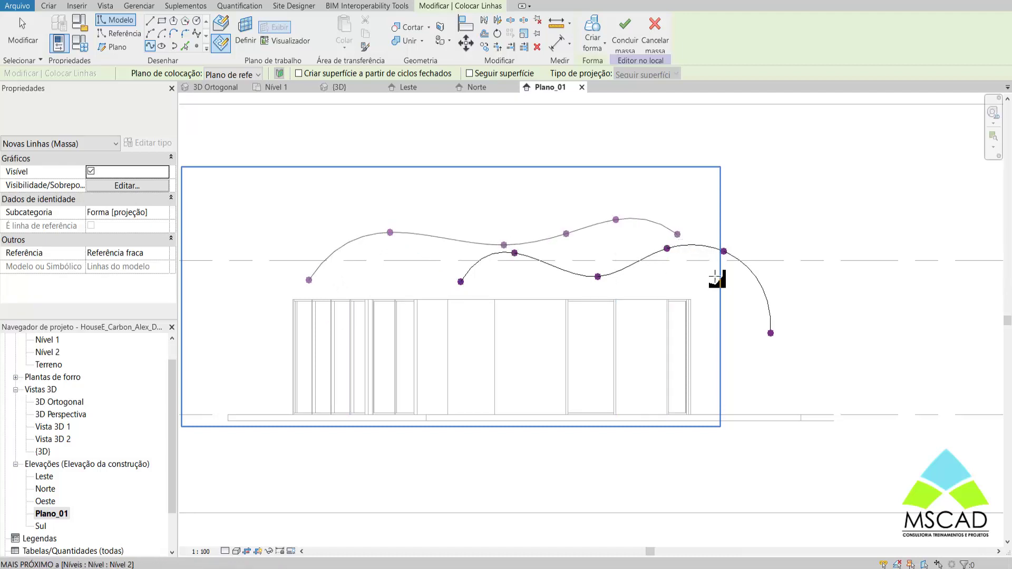
left_click(728, 331)
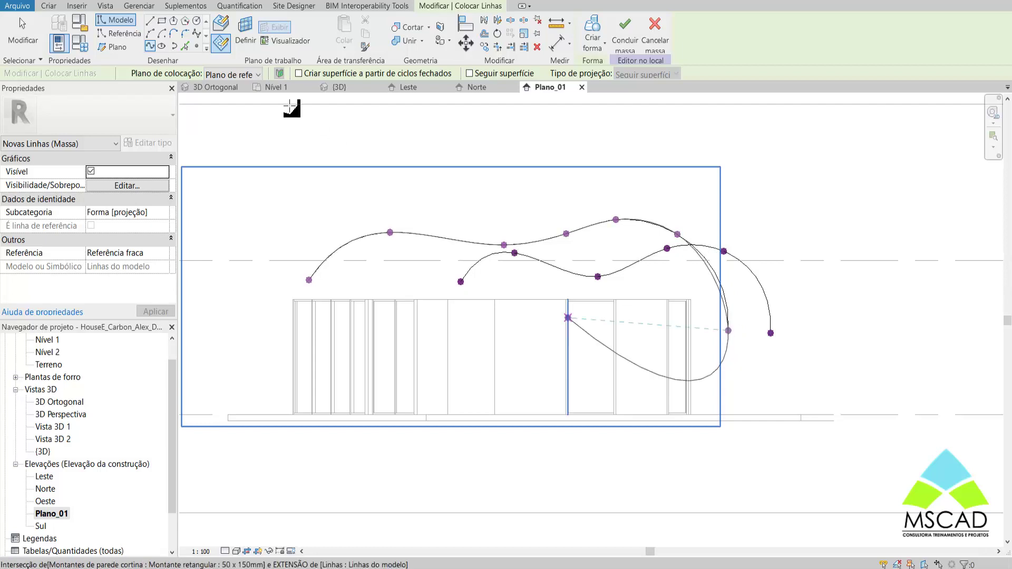
Finish the second spline and return to the 3D view.
key("Escape")
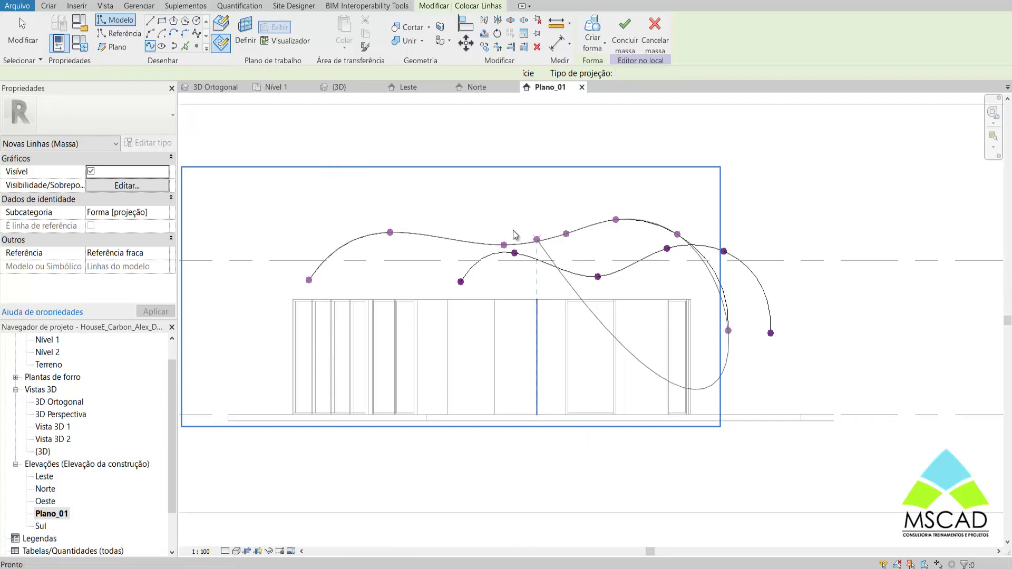
key("r")
key("p")
key("ctrl+Tab")
Orbit and pan the 3D view to inspect both splines above the house.
key("Escape")
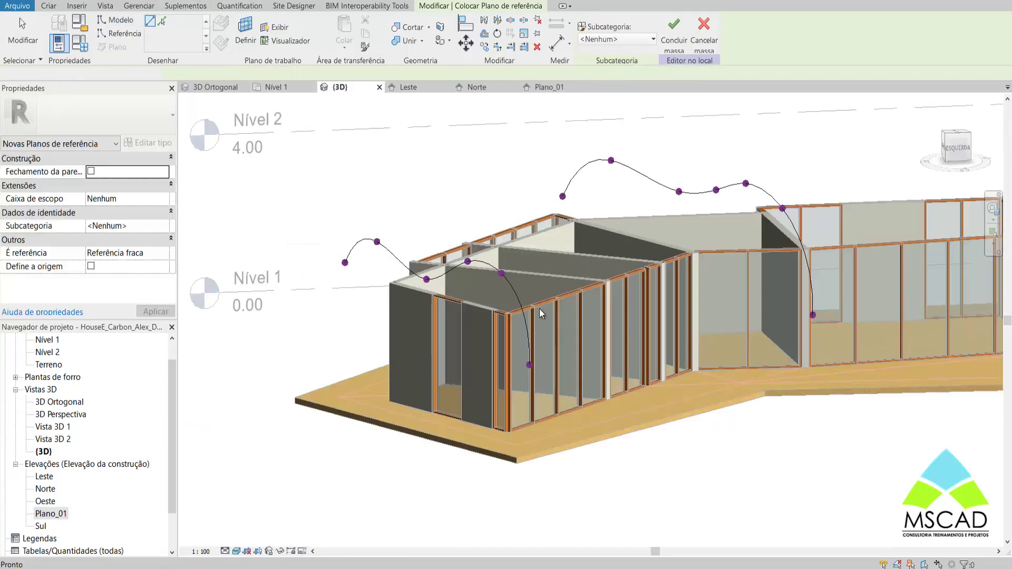
key("Escape")
mouse_move(637, 330)
middle_mouse_down("shift")
mouse_move(596, 350)
mouse_move(393, 348)
mouse_move(534, 361)
mouse_move(523, 385)
mouse_move(668, 442)
middle_mouse_up("shift")
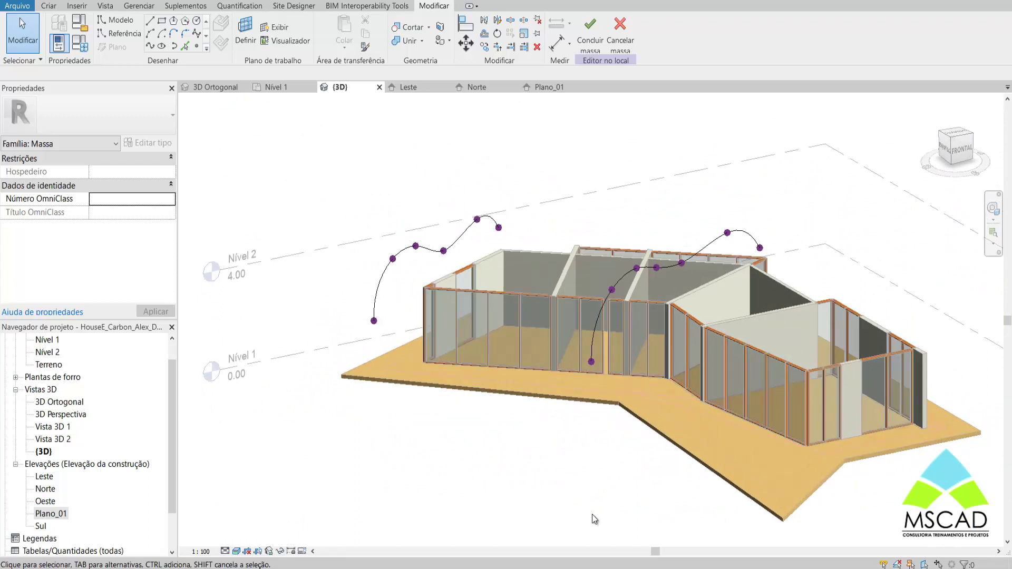
middle_click_drag(595, 519, 553, 492)
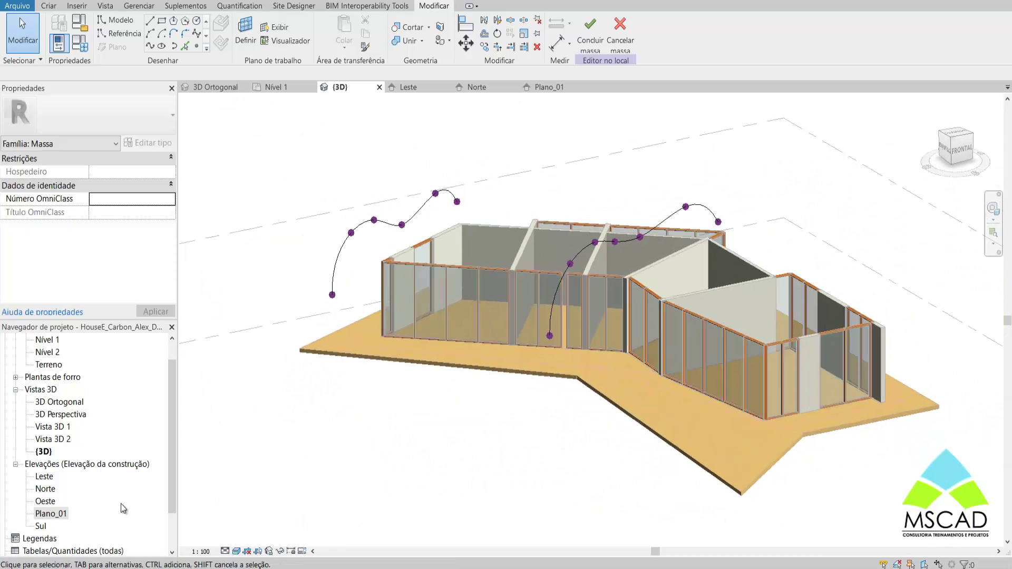
Check the Norte elevation and Nível 1 plan, ending in the Norte elevation.
double_click(45, 490)
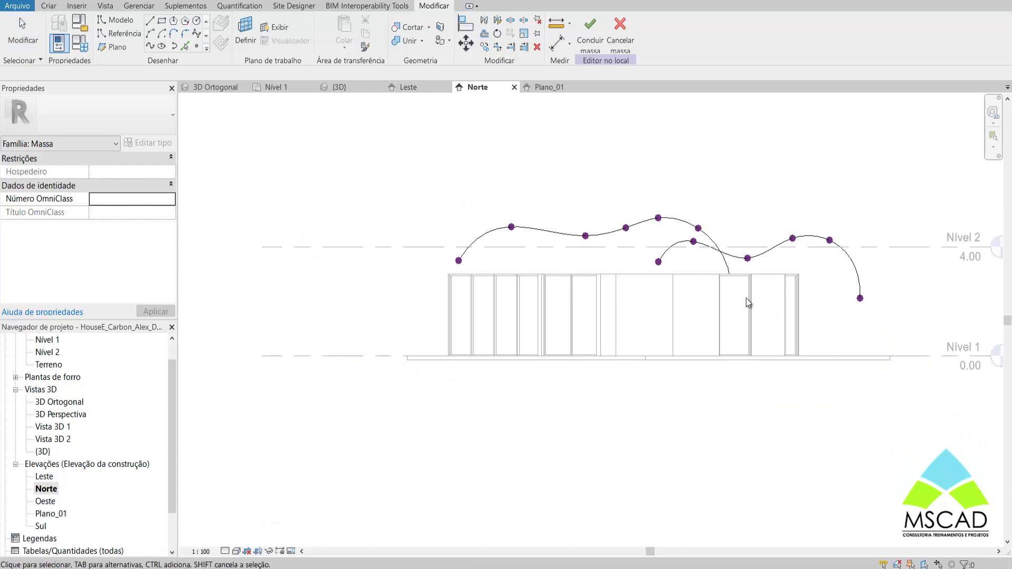
key("Escape")
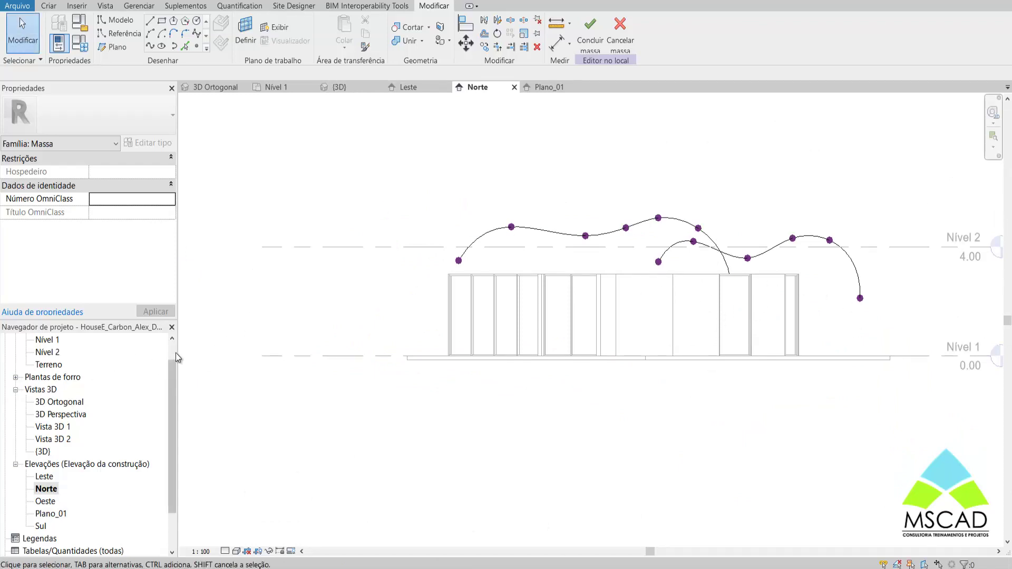
scroll(176, 352, "up", 2)
double_click(47, 364)
middle_click_drag(568, 354, 563, 276)
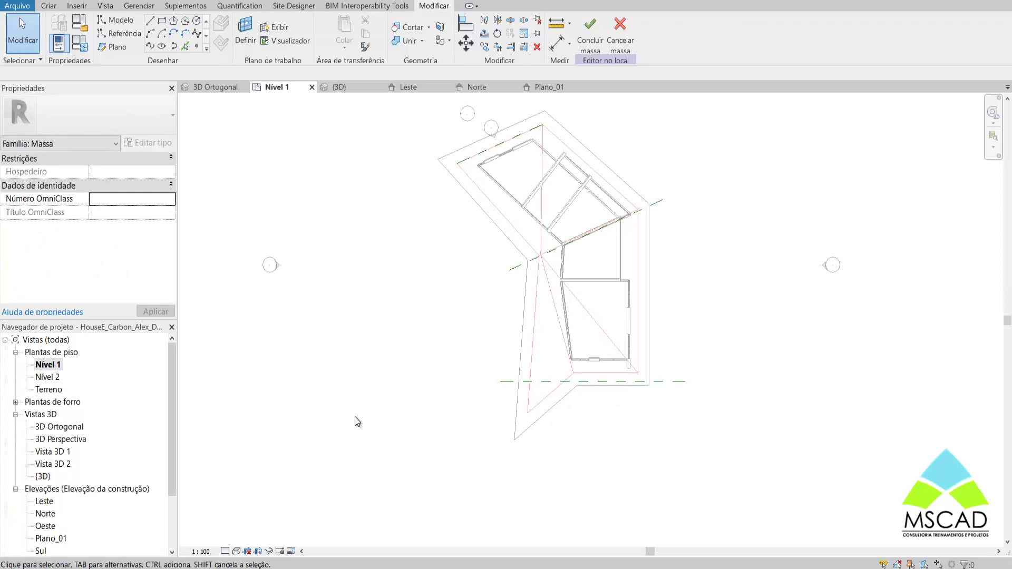
scroll(51, 542, "down", 1)
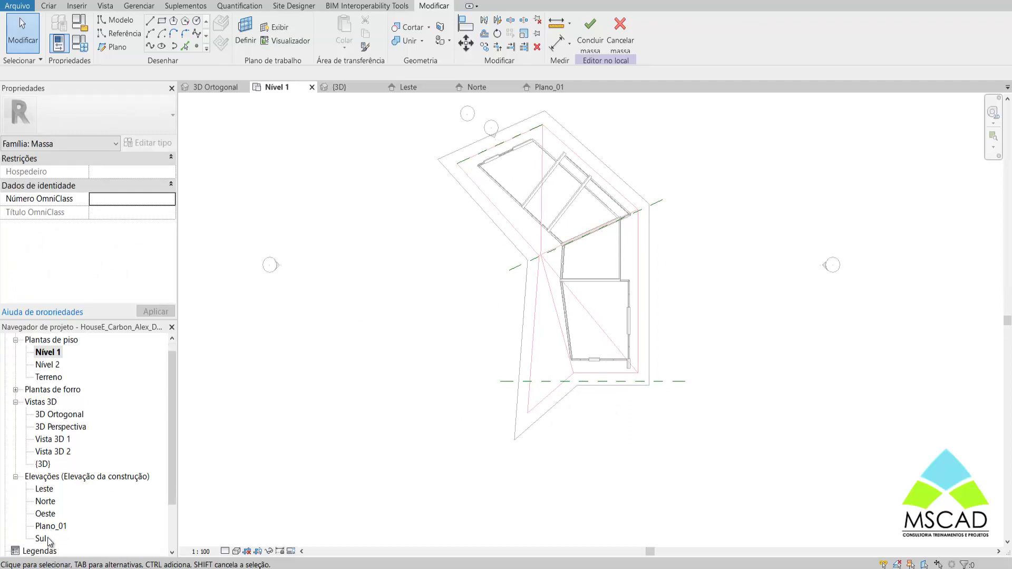
double_click(46, 501)
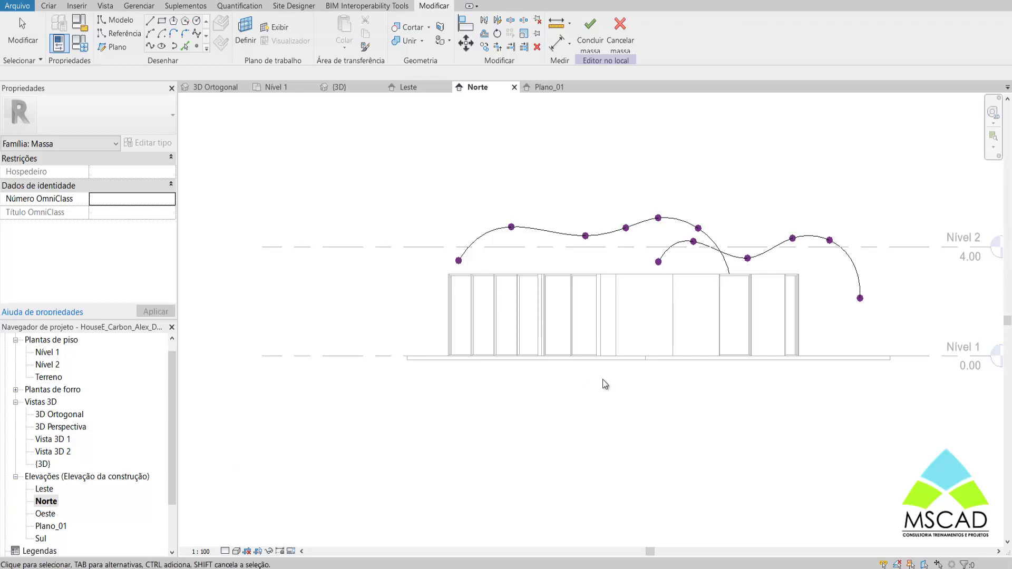
key("Escape")
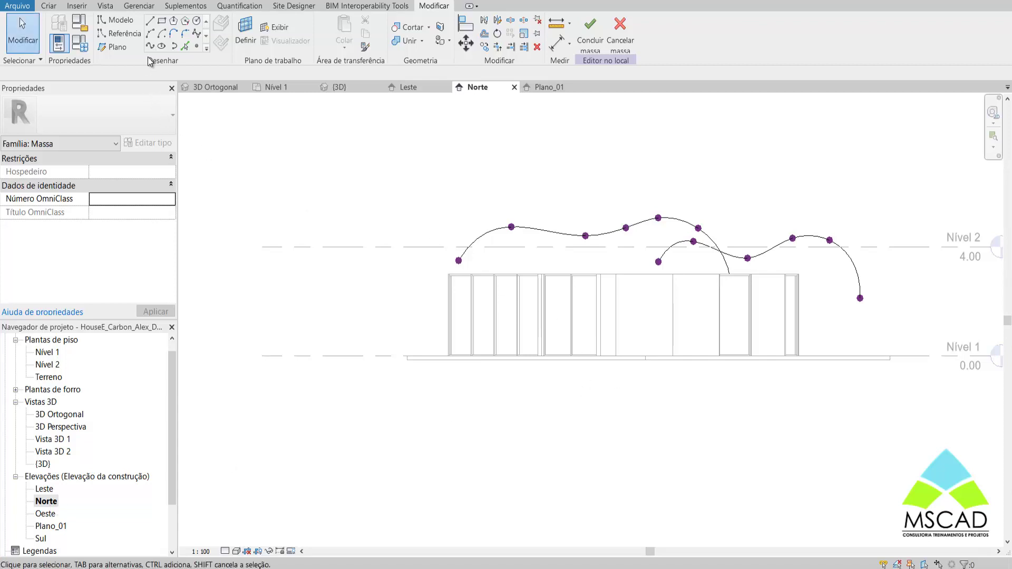
Set reference plane Plano_03 as the work plane for a spline through points.
left_click(150, 46)
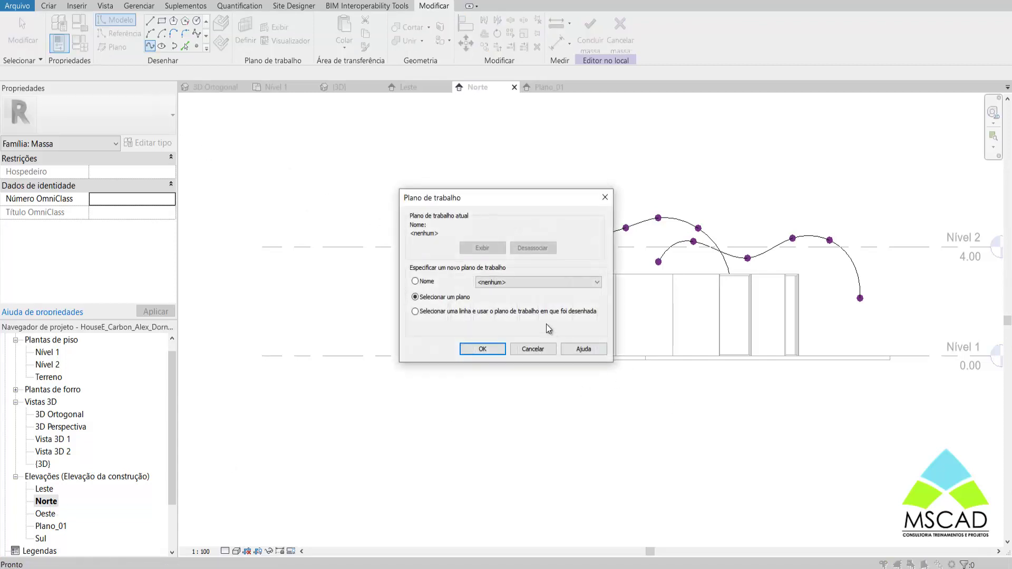
left_click(415, 282)
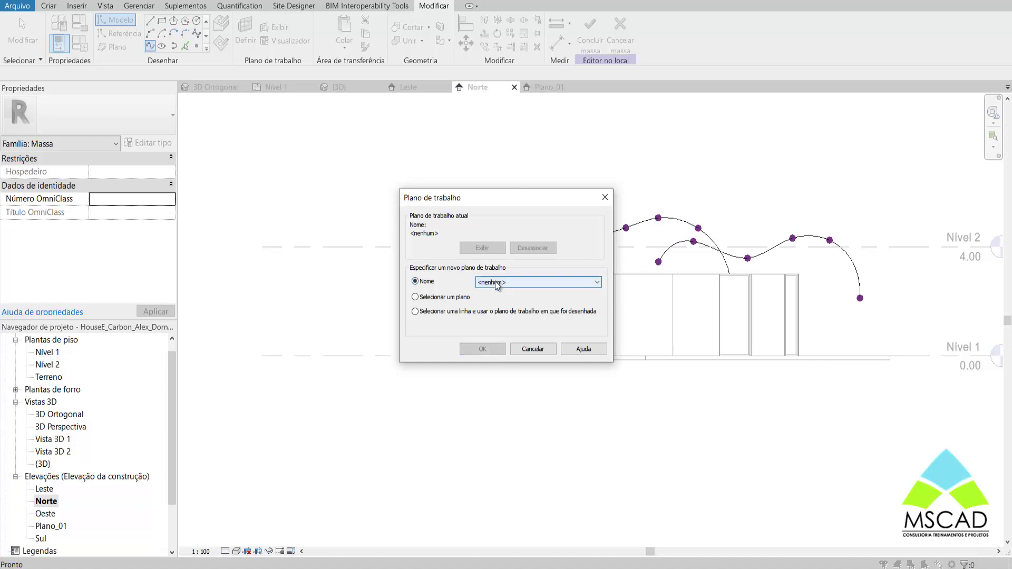
left_click(496, 283)
left_click(506, 330)
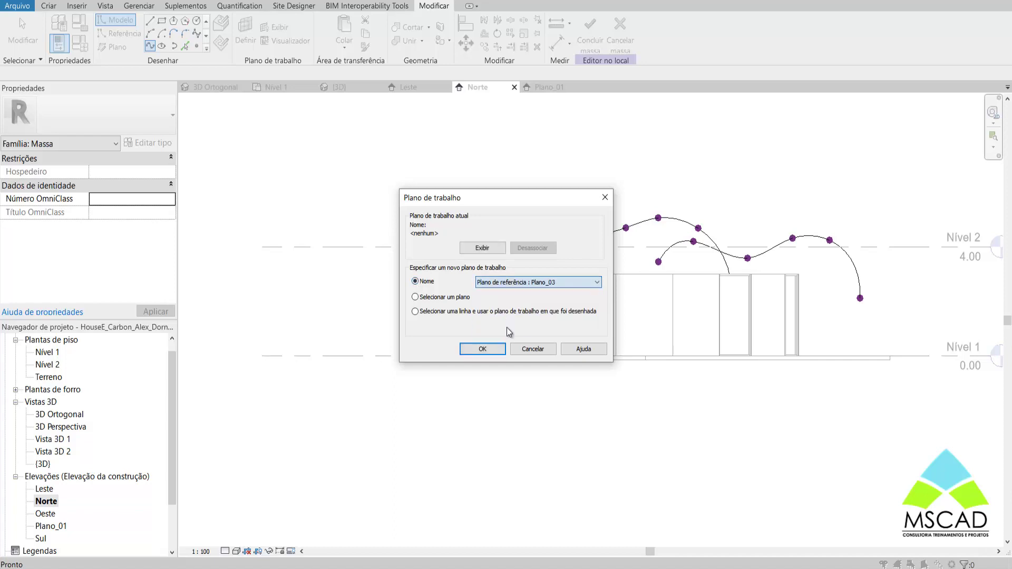
left_click(497, 349)
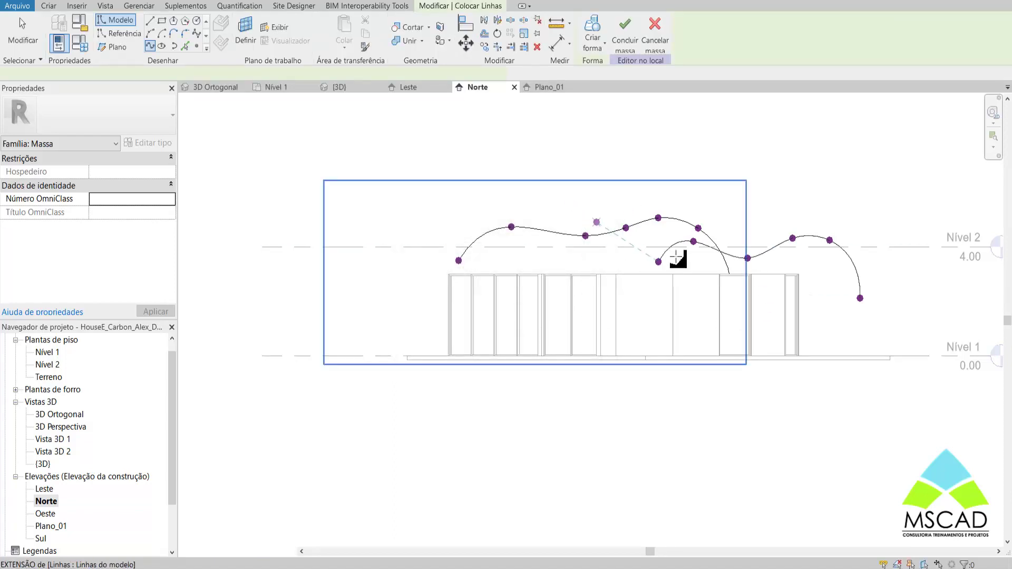
scroll(765, 284, "up", 1)
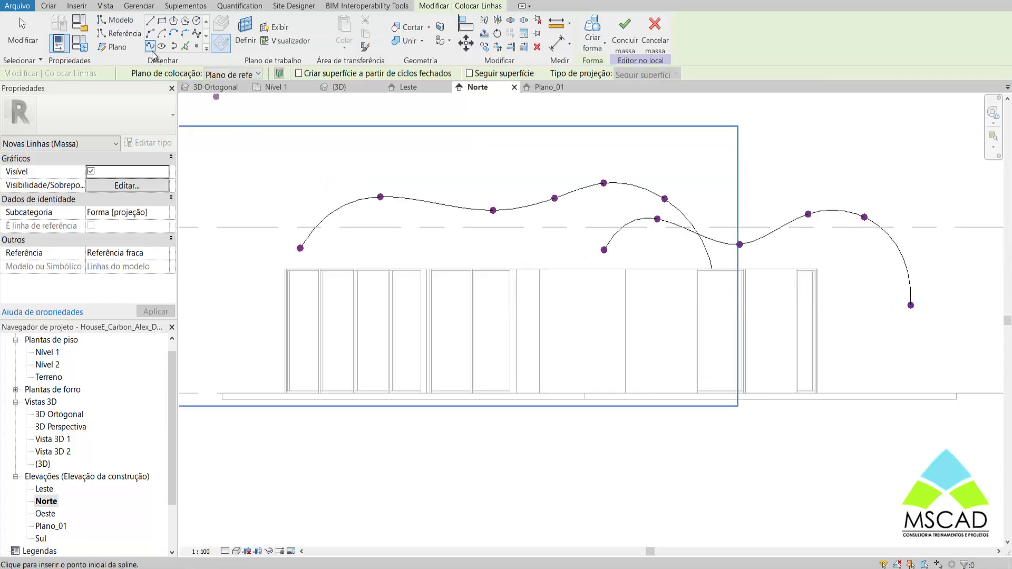
Draw an eight-point wave spline on Plano_03 and orbit the 3D view to see all three.
left_click(275, 27)
left_click(293, 175)
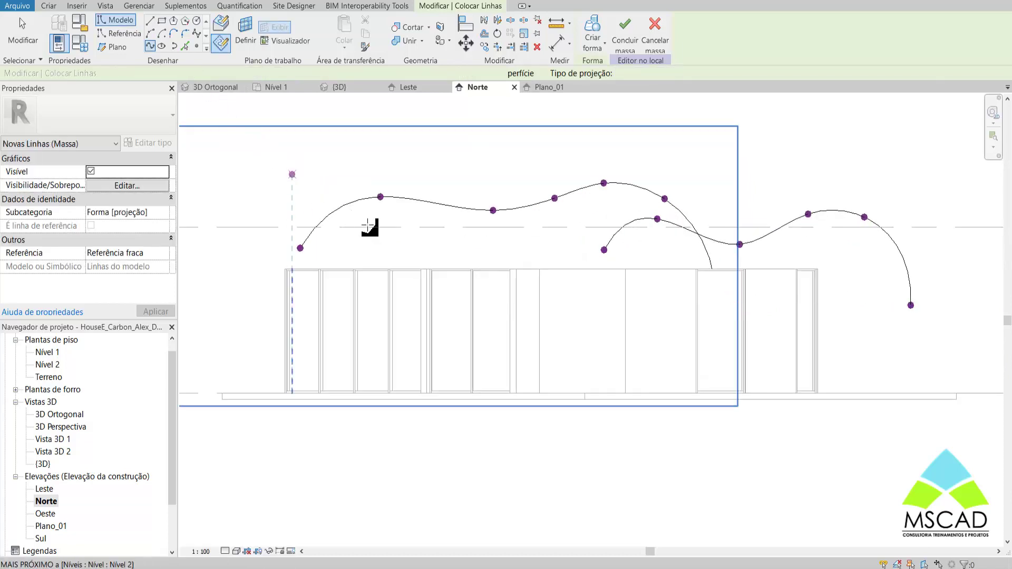
left_click(368, 228)
left_click(491, 177)
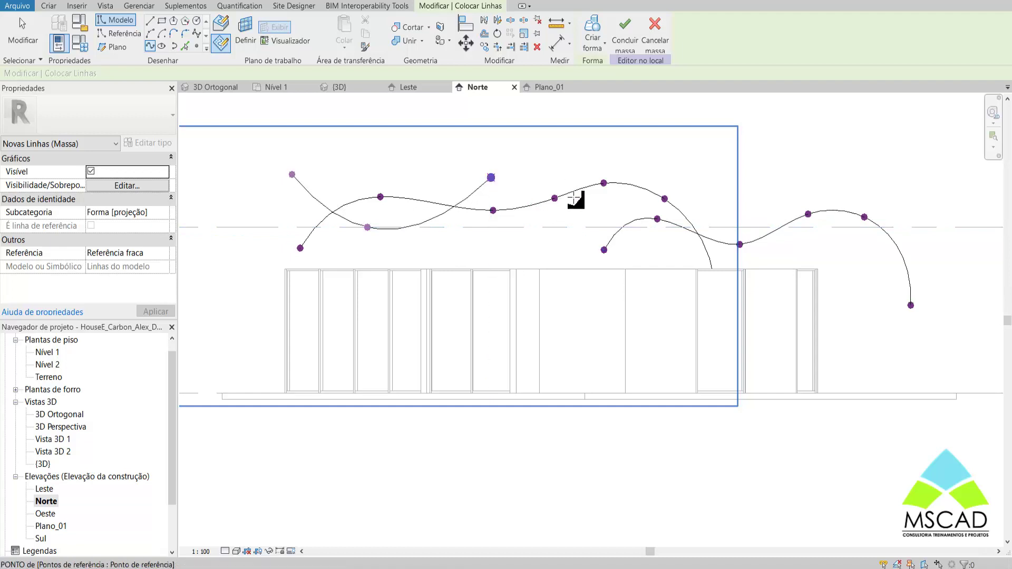
left_click(606, 211)
left_click(684, 245)
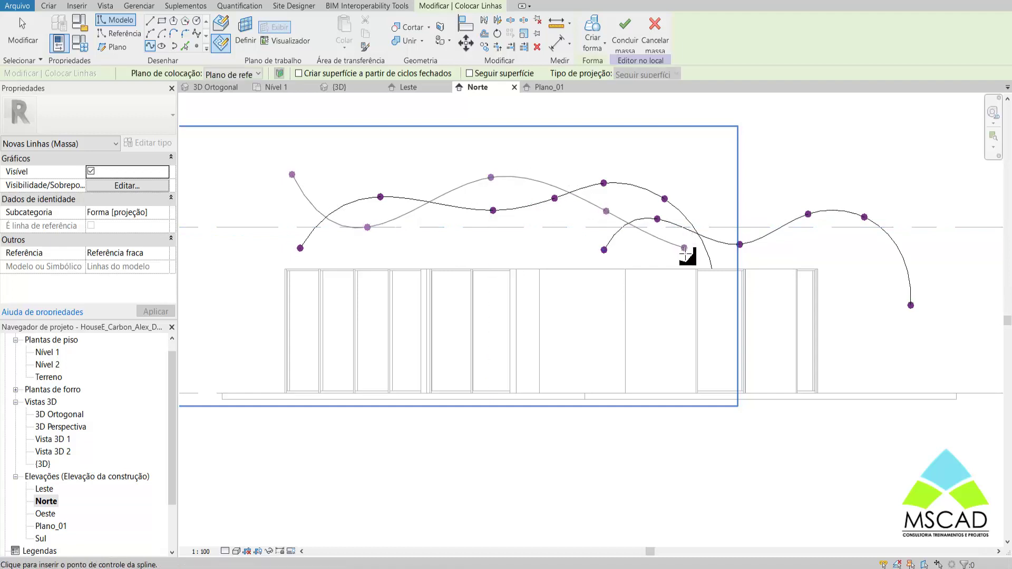
left_click(877, 140)
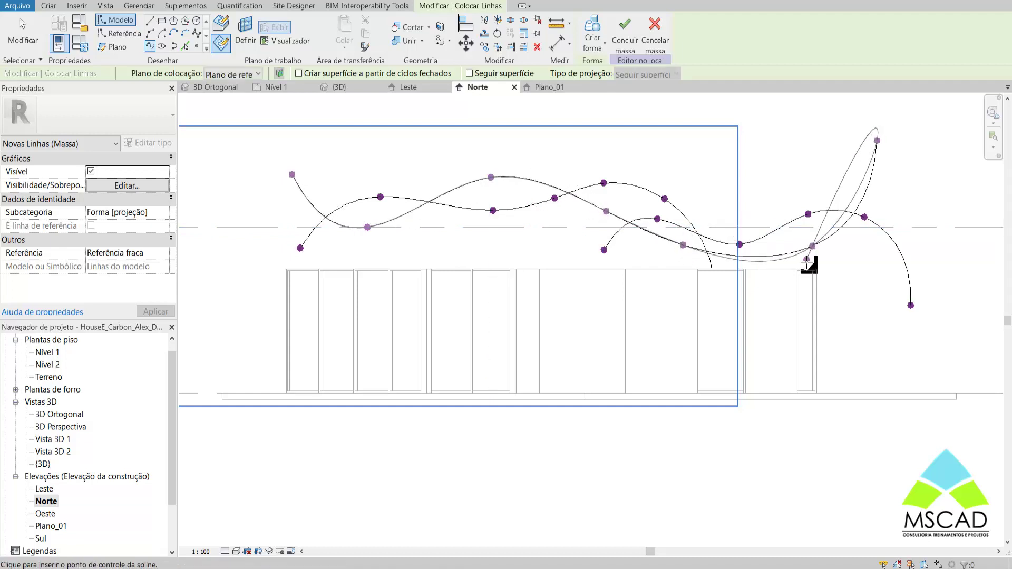
left_click(812, 246)
left_click(797, 215)
key("r")
key("p")
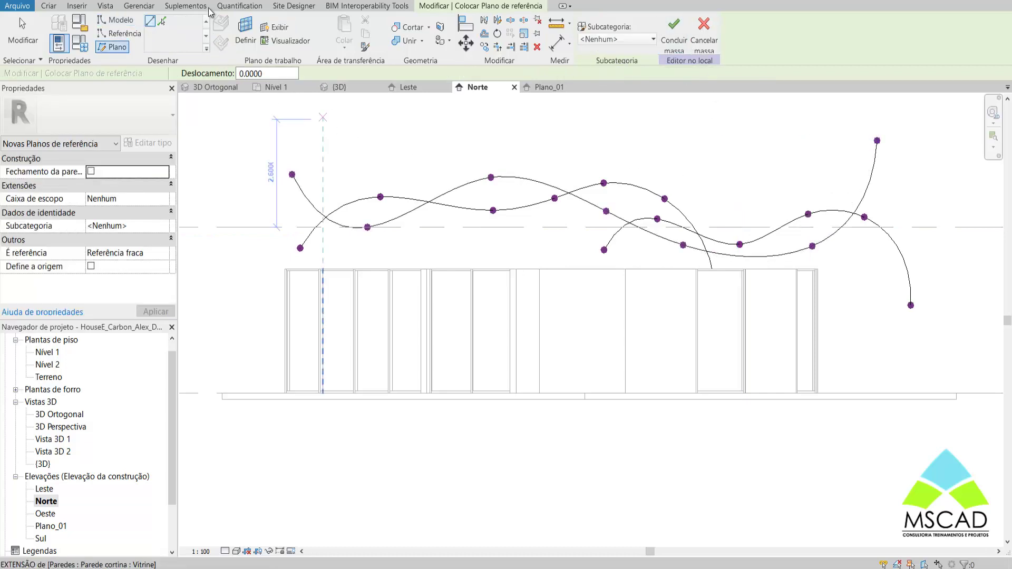
left_click(337, 87)
mouse_move(490, 279)
middle_mouse_down("shift")
mouse_move(820, 244)
mouse_move(770, 260)
middle_mouse_up("shift")
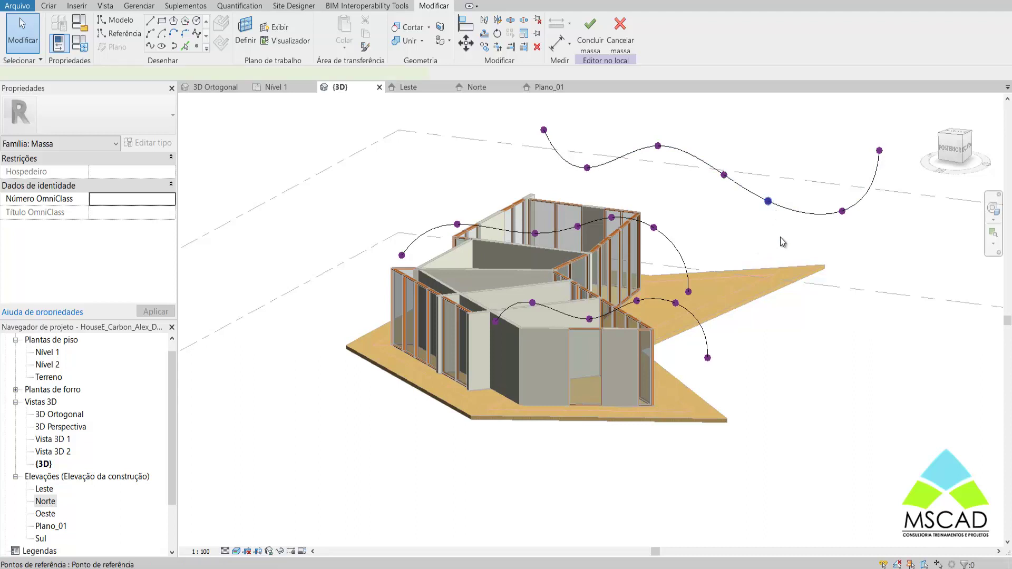
Move points on the back and middle splines, pulling the middle curve's left end outward and higher.
left_click(768, 201)
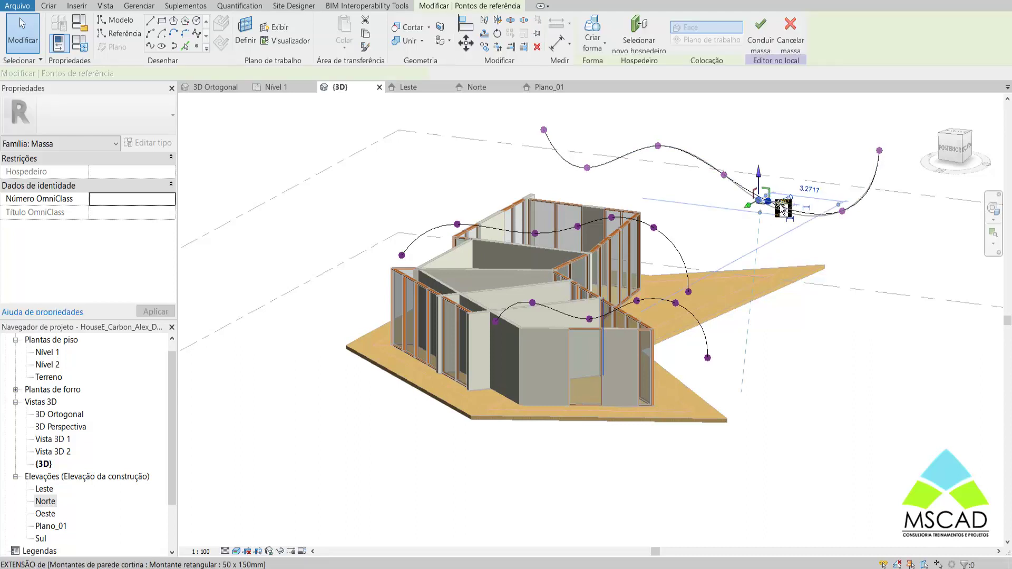
mouse_move(782, 209)
middle_mouse_down("shift")
mouse_move(723, 193)
mouse_move(697, 199)
middle_mouse_up("shift")
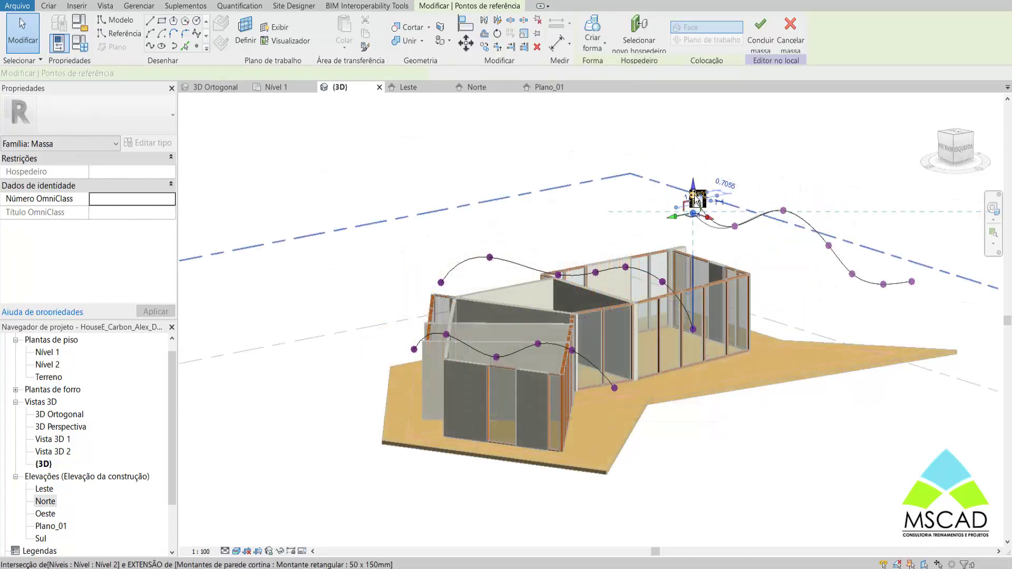
left_click_drag(708, 220, 693, 216)
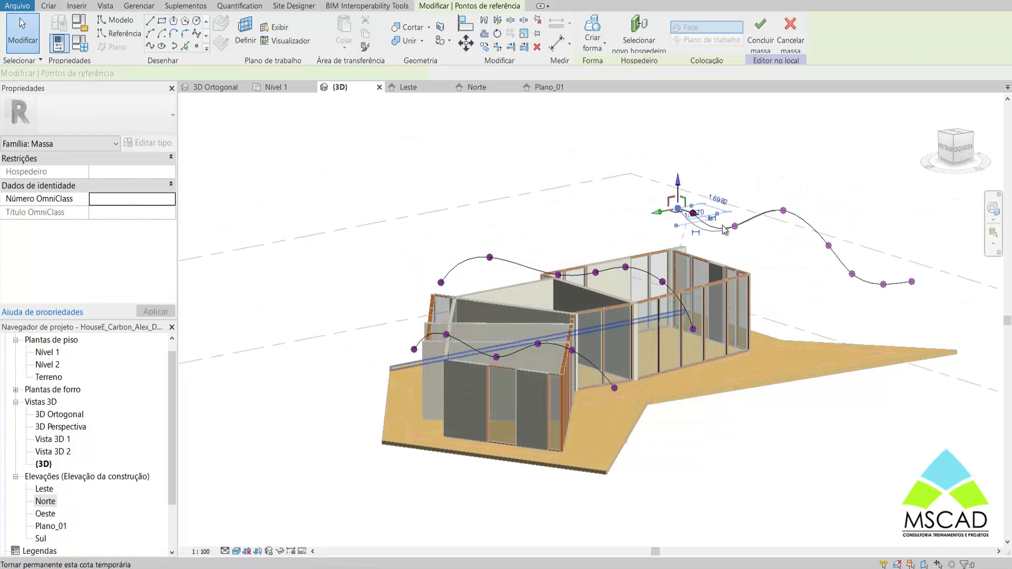
left_click(693, 329)
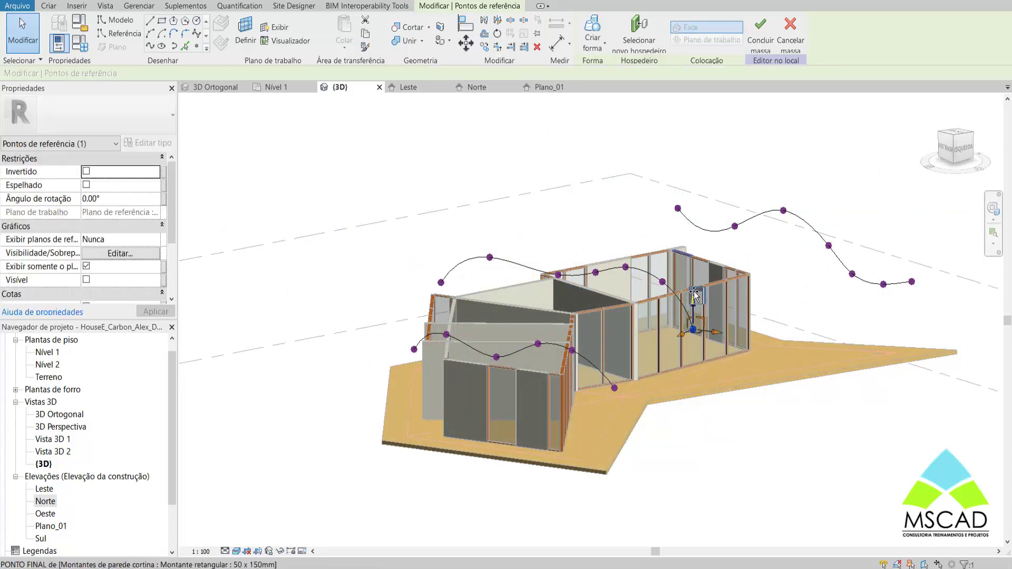
left_click_drag(695, 307, 695, 296)
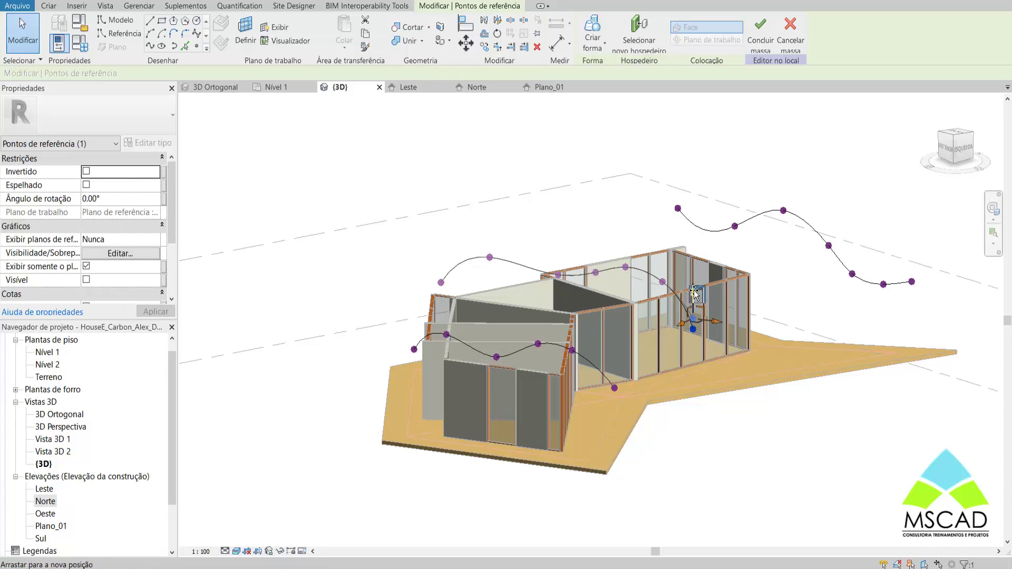
left_click(443, 281)
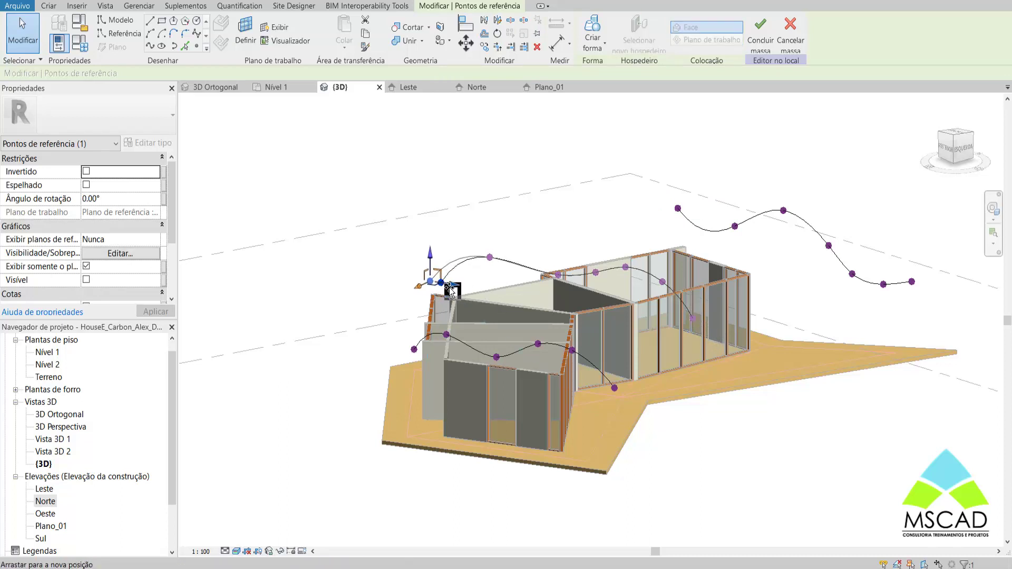
left_click_drag(463, 292, 441, 289)
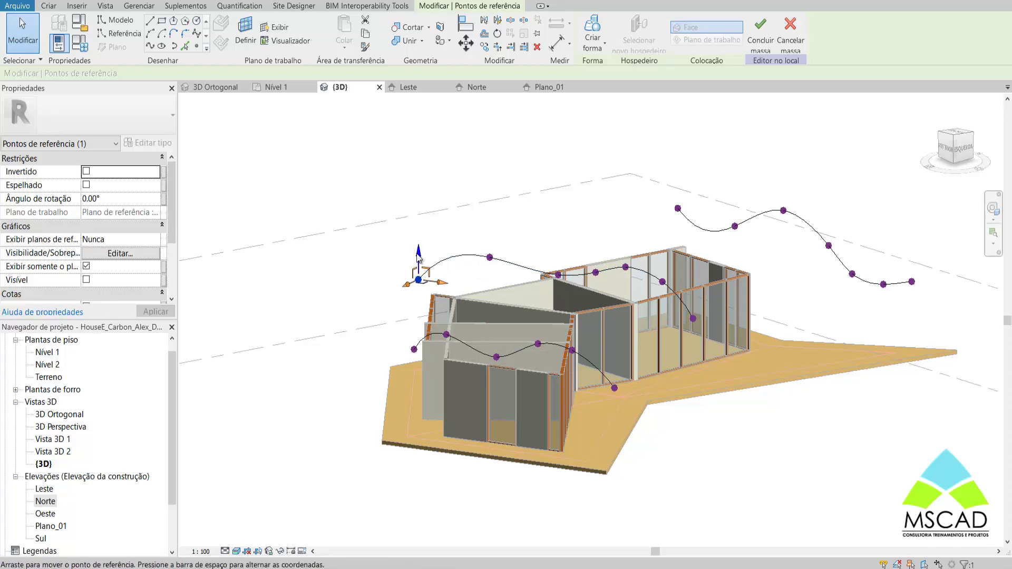
left_click_drag(418, 252, 418, 239)
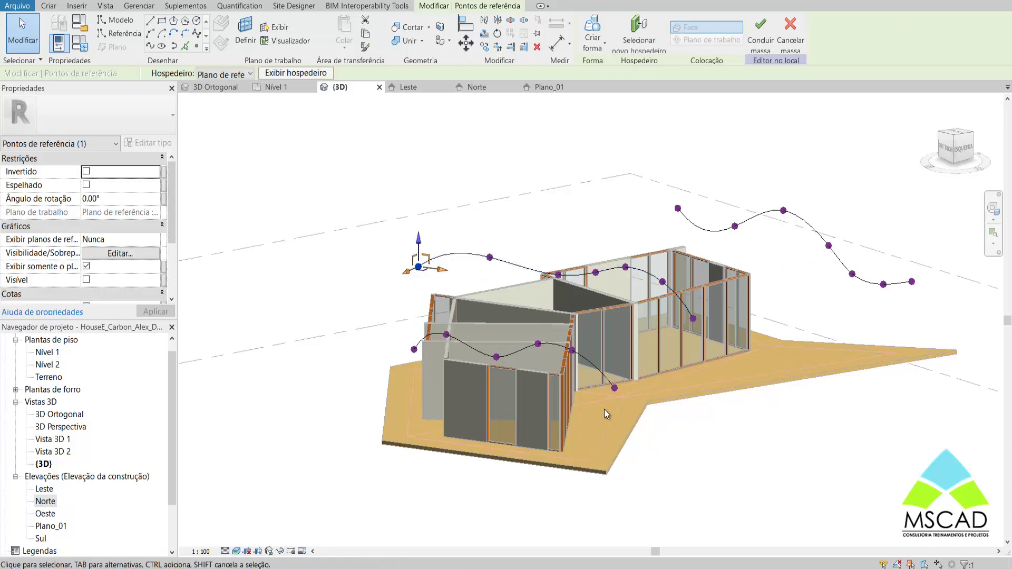
middle_click_drag(614, 413, 618, 400, "shift")
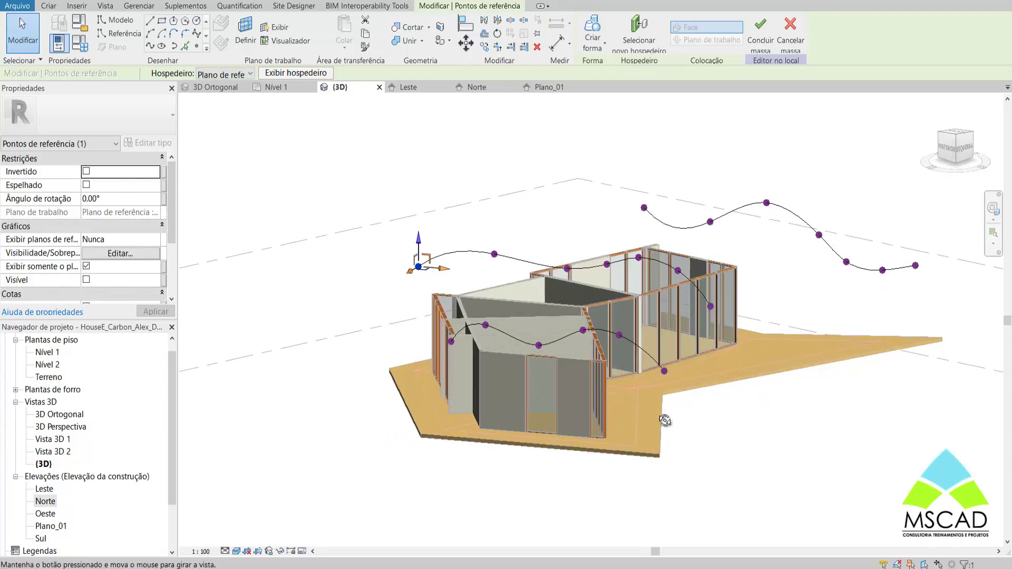
middle_click_drag(662, 418, 644, 406, "shift")
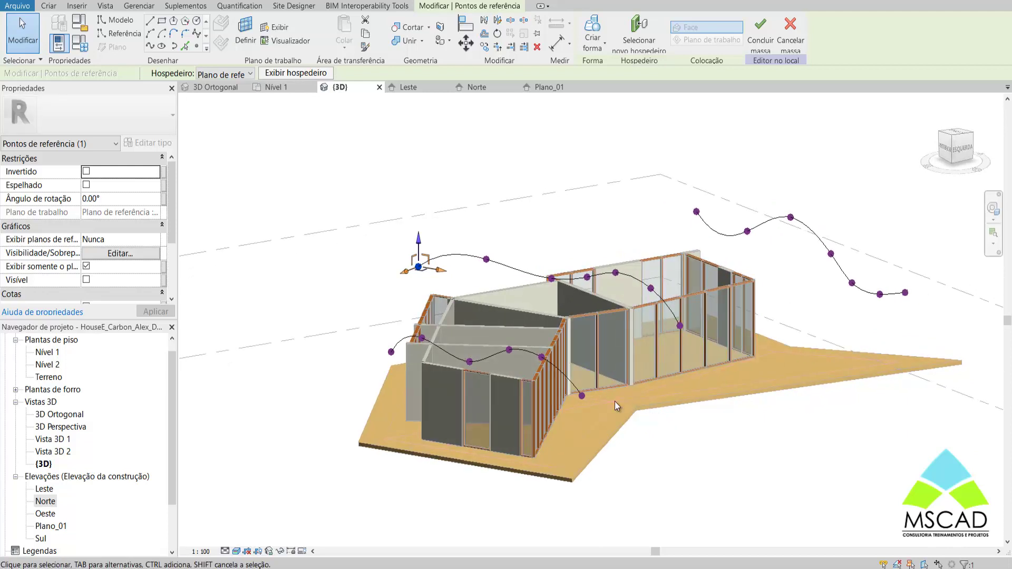
Select the front, middle and back splines and generate a solid form from them.
left_click(453, 352)
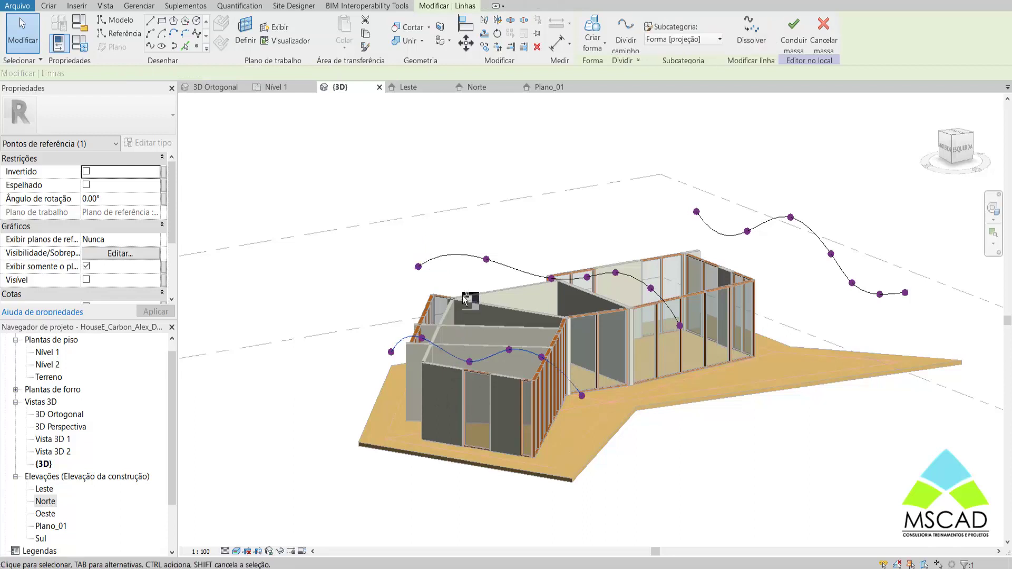
key("ctrl")
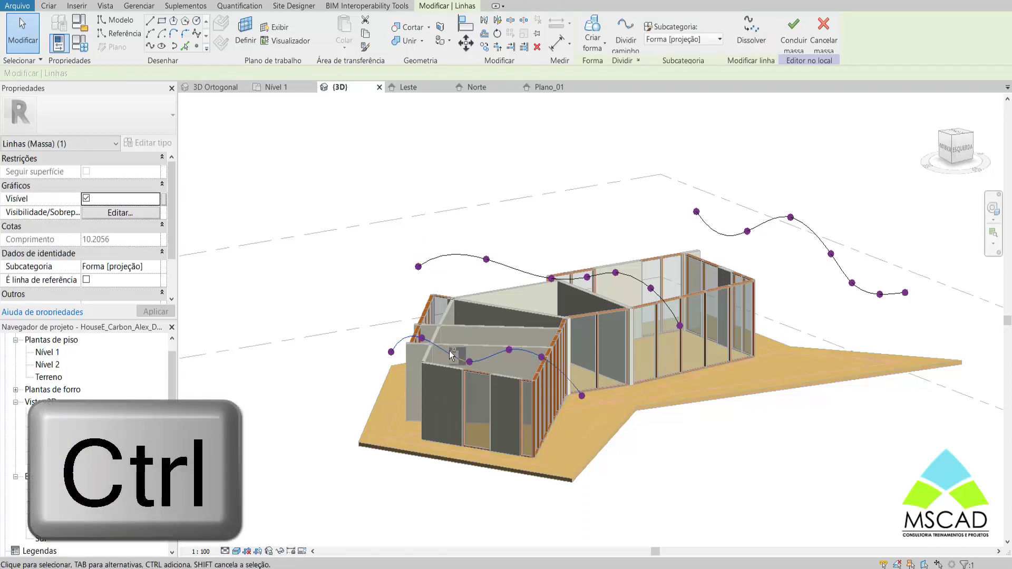
left_click(551, 282, "ctrl")
left_click(734, 233, "ctrl")
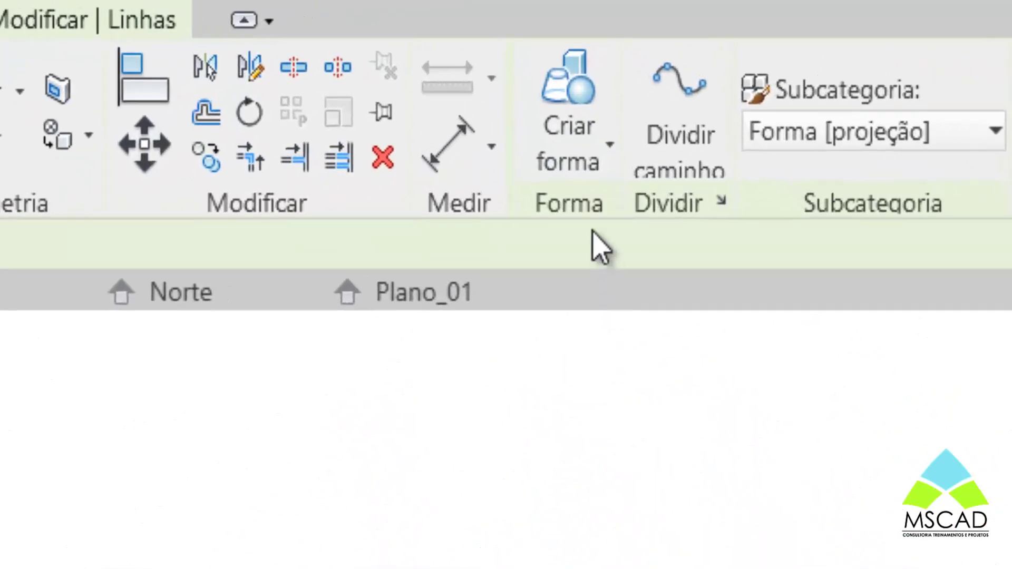
left_click(591, 174)
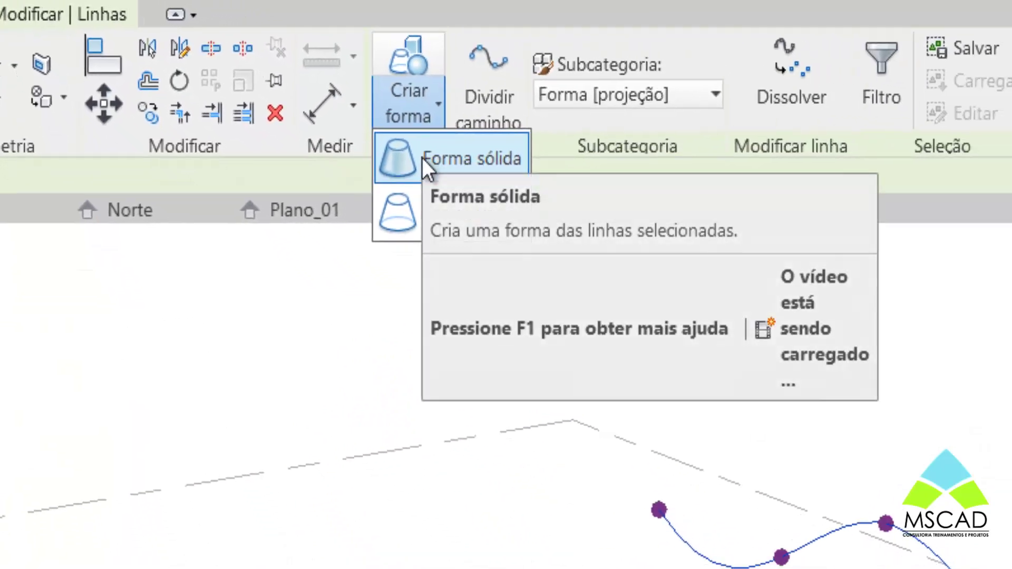
left_click(422, 157)
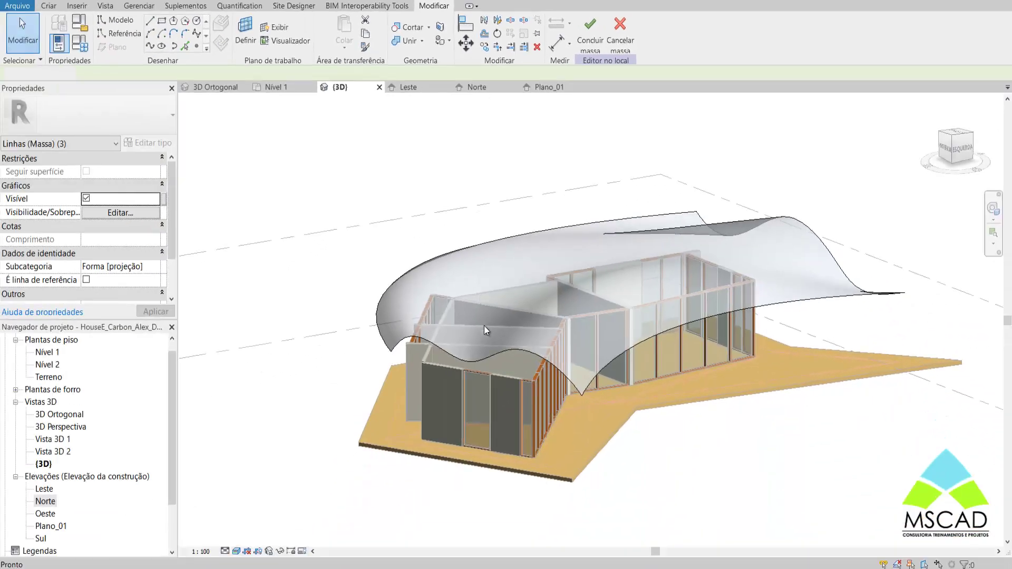
key("Escape")
mouse_move(582, 303)
middle_mouse_down("shift")
mouse_move(748, 289)
mouse_move(577, 315)
mouse_move(595, 335)
middle_mouse_up("shift")
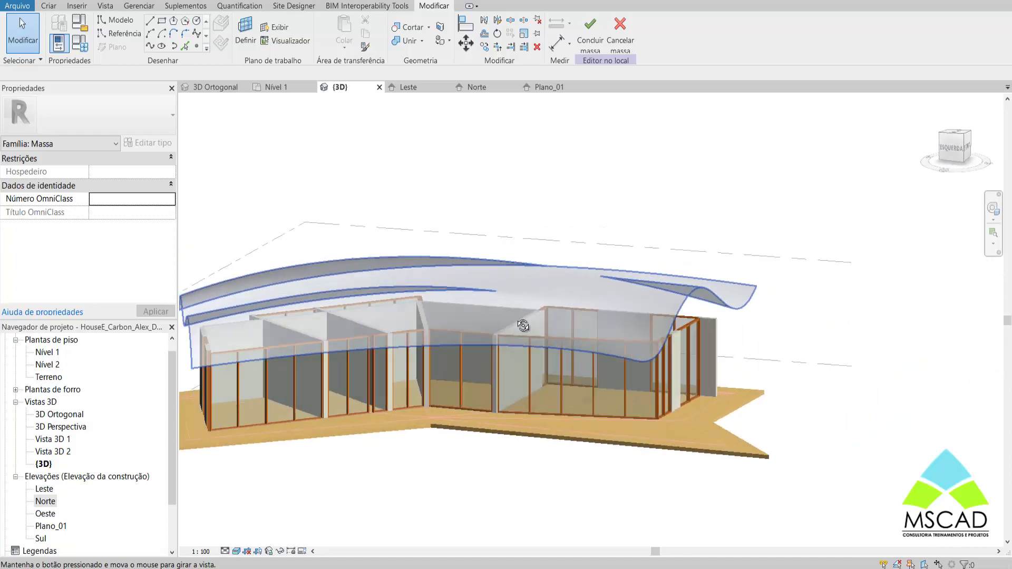
Finish the mass, then build a Telhado Ripa de Madeira roof by face on its curved face.
left_click(590, 46)
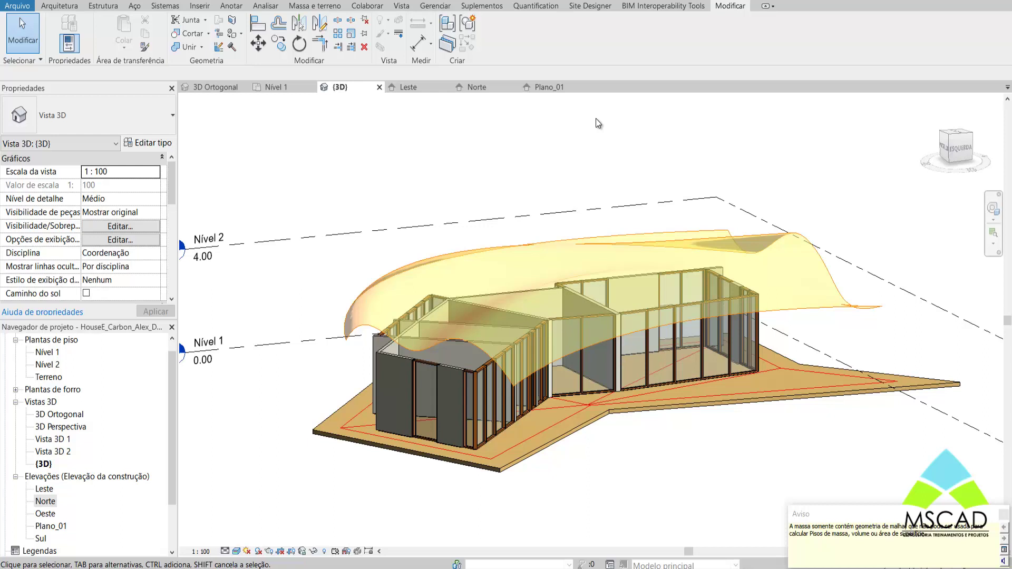
left_click(1004, 516)
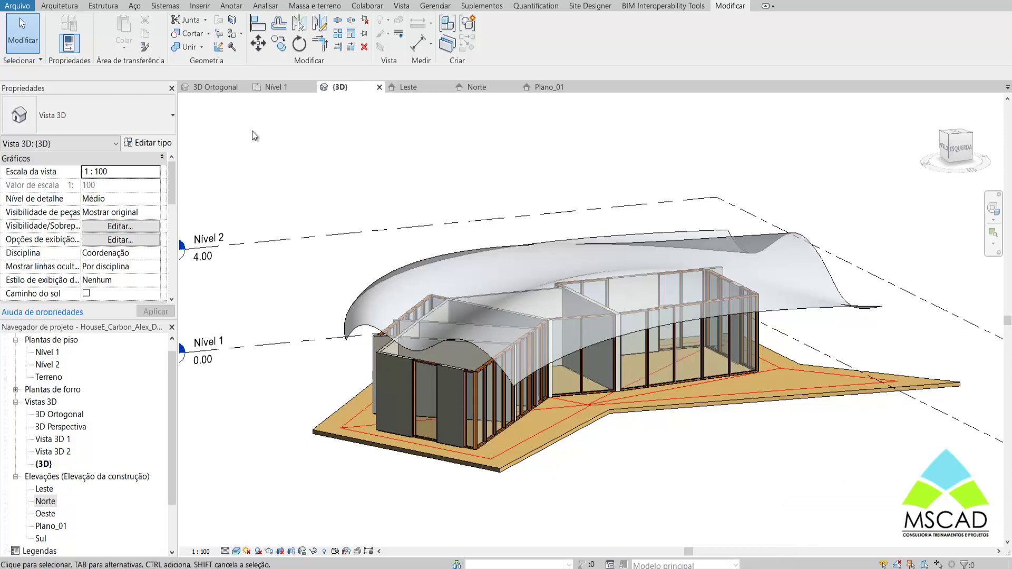
left_click(59, 6)
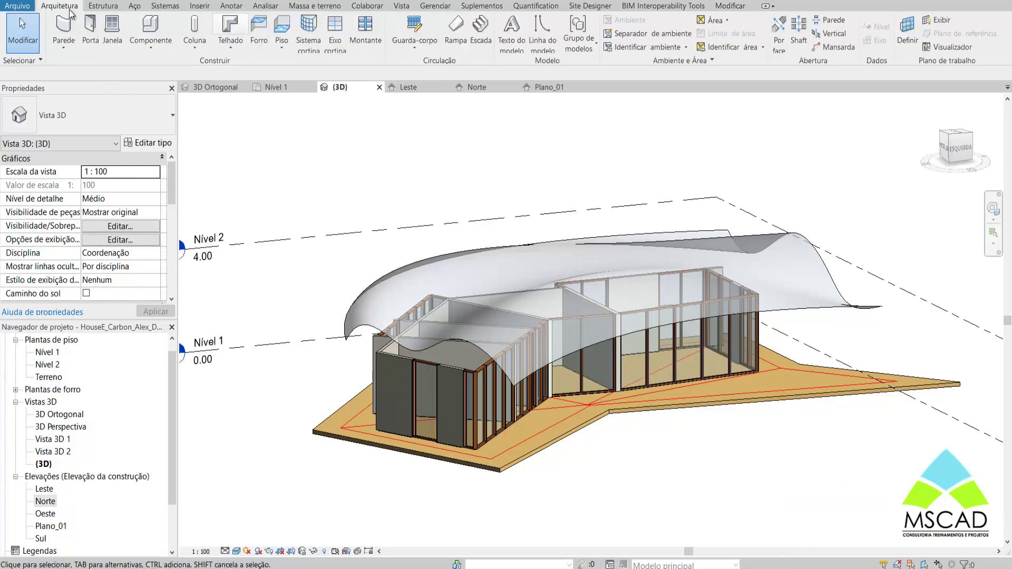
left_click(221, 50)
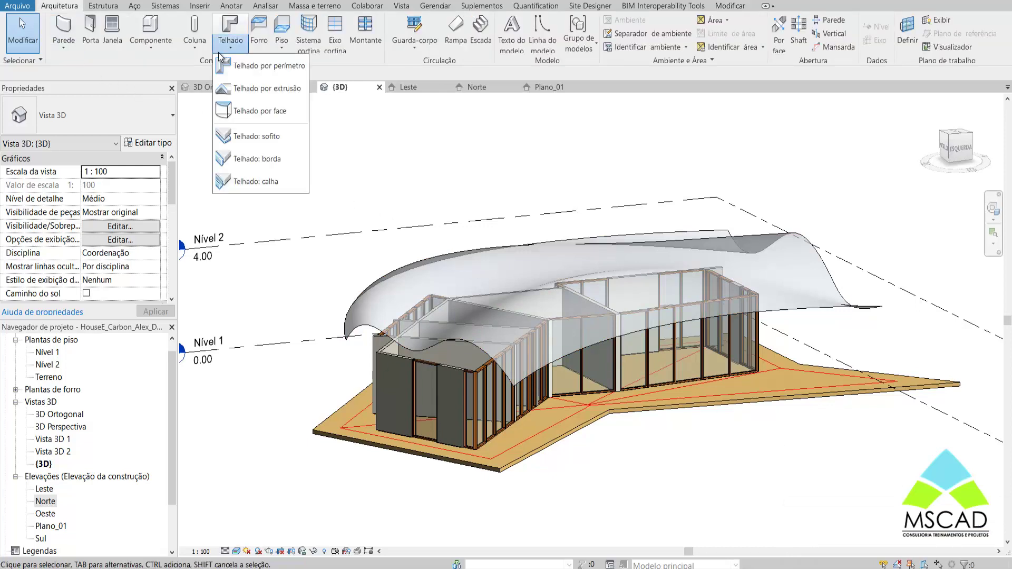
left_click(242, 112)
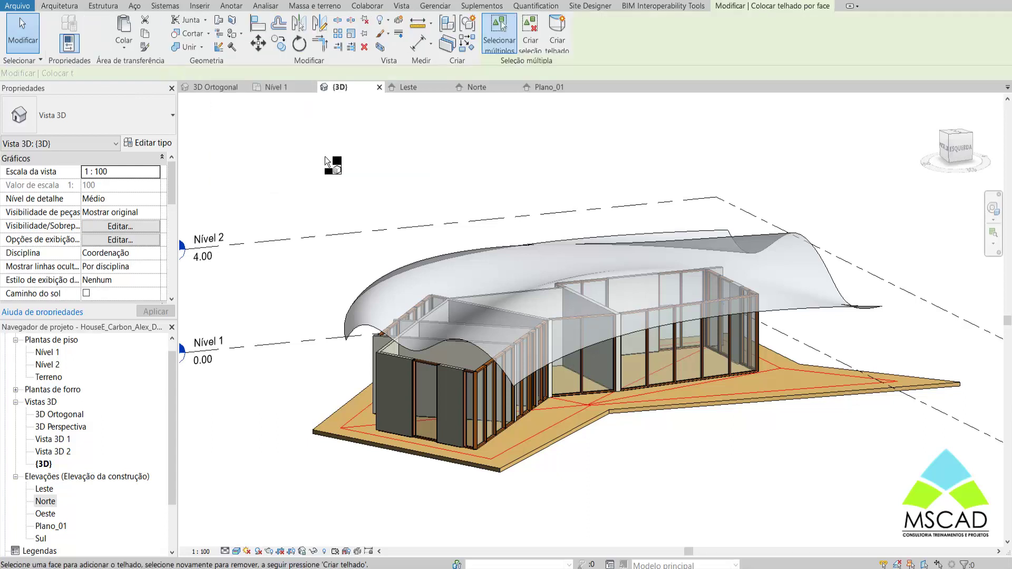
left_click(458, 267)
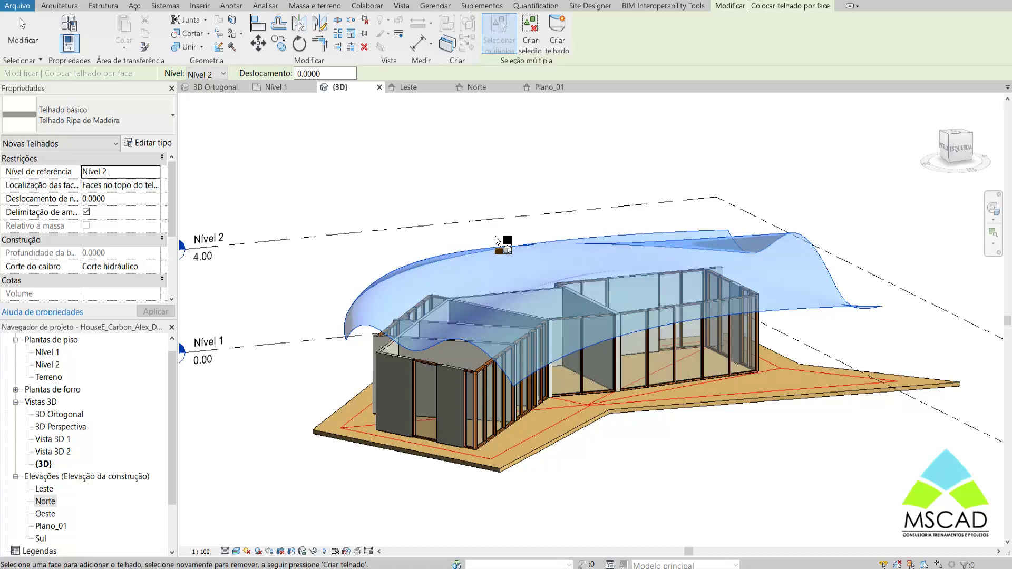
left_click(562, 41)
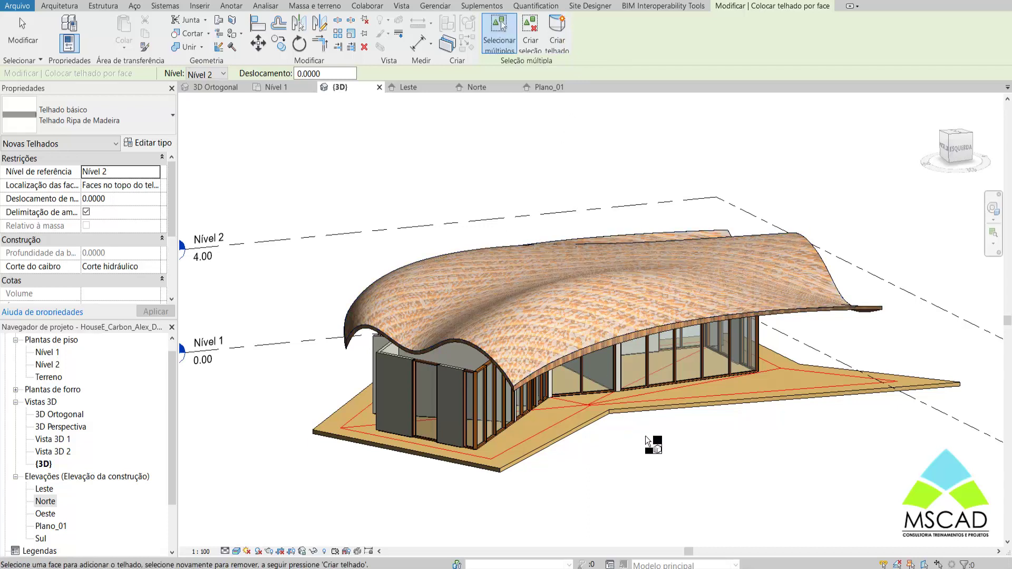
mouse_move(645, 435)
middle_mouse_down("shift")
mouse_move(574, 431)
mouse_move(650, 393)
mouse_move(615, 395)
middle_mouse_up("shift")
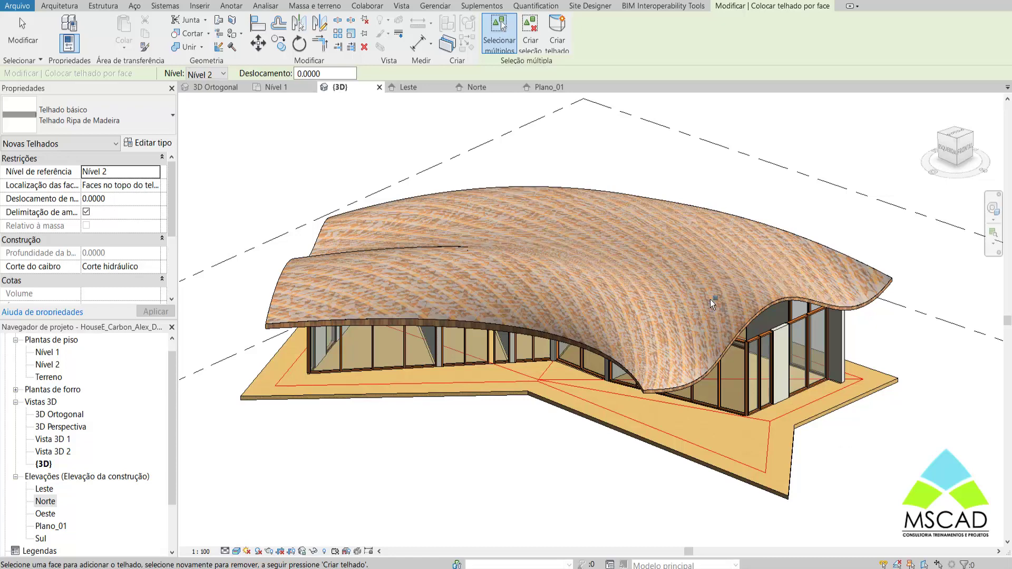
key("Escape")
key("Escape")
Temporarily hide the wood roof element.
left_click(653, 220)
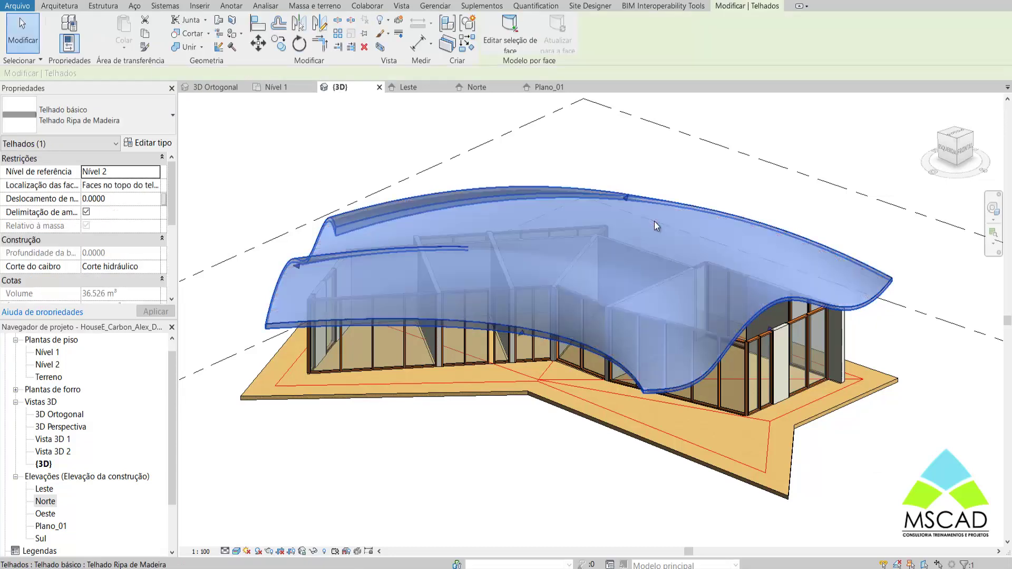
middle_click_drag(598, 408, 599, 373, "shift")
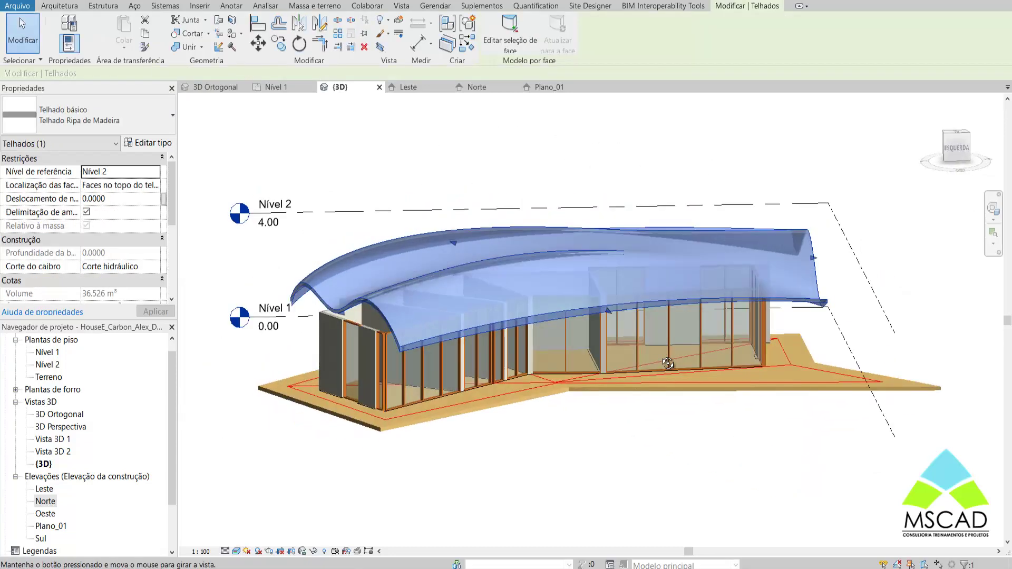
left_click(317, 551)
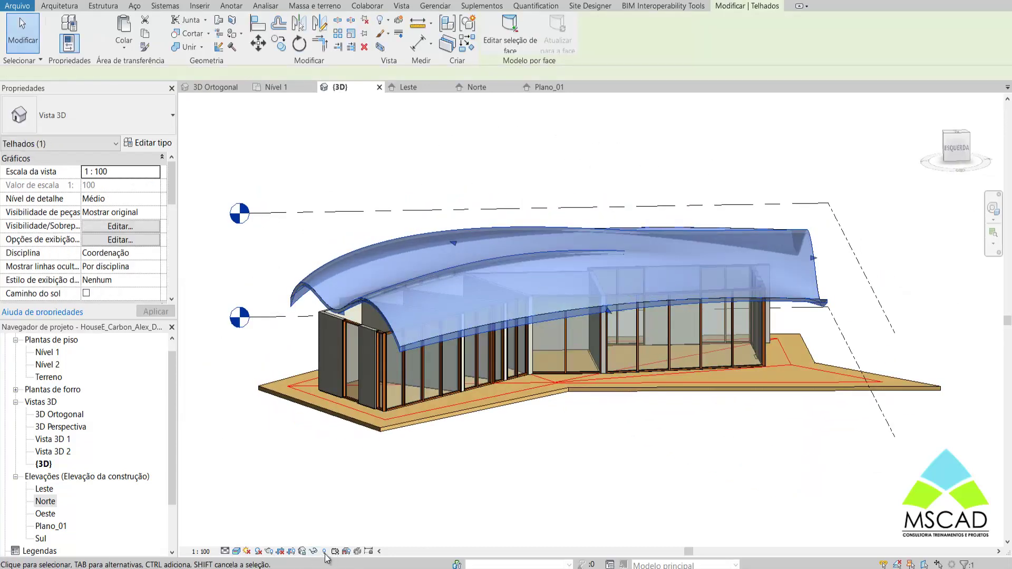
left_click(334, 517)
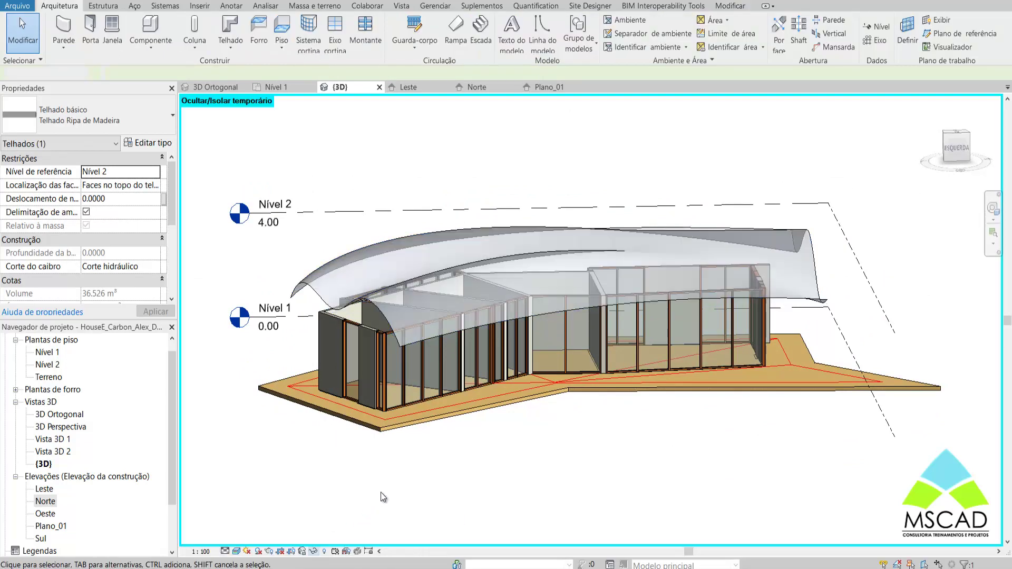
Edit the mass in place, drag an edge and a vertex, then cancel and discard the changes.
left_click(402, 267)
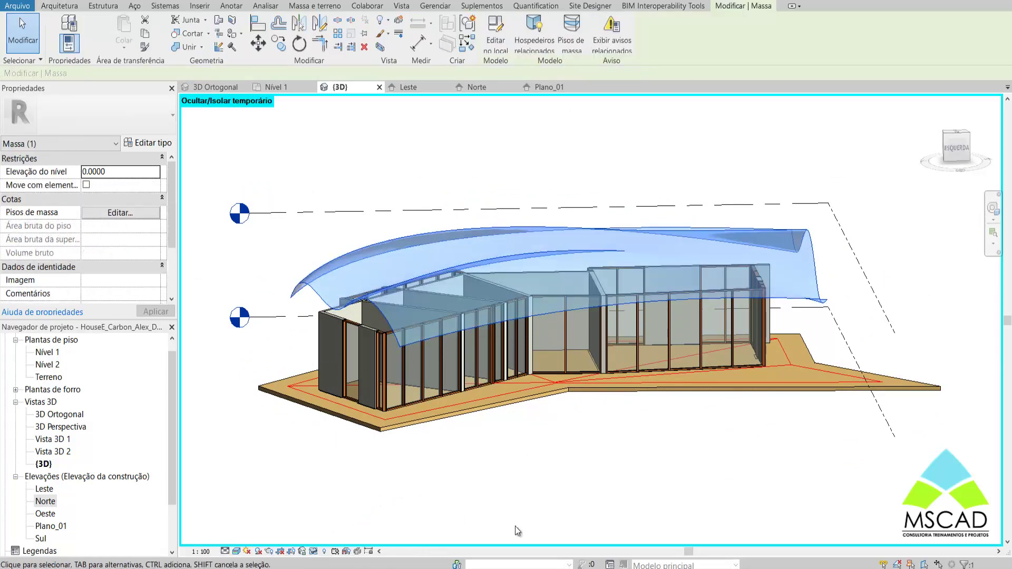
left_click(498, 47)
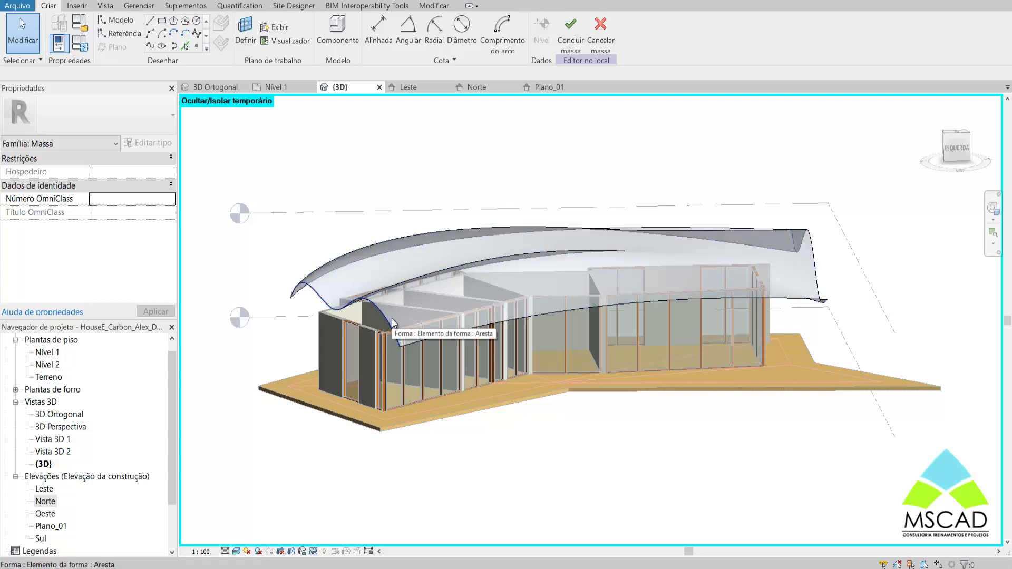
left_click(586, 269)
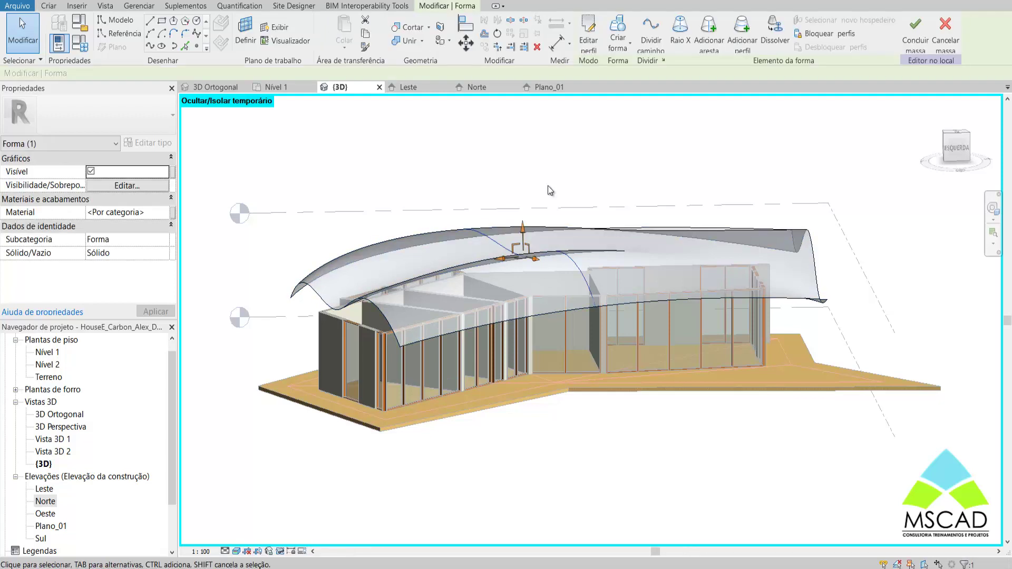
mouse_move(523, 227)
left_mouse_down()
mouse_move(525, 216)
mouse_move(524, 227)
left_mouse_up()
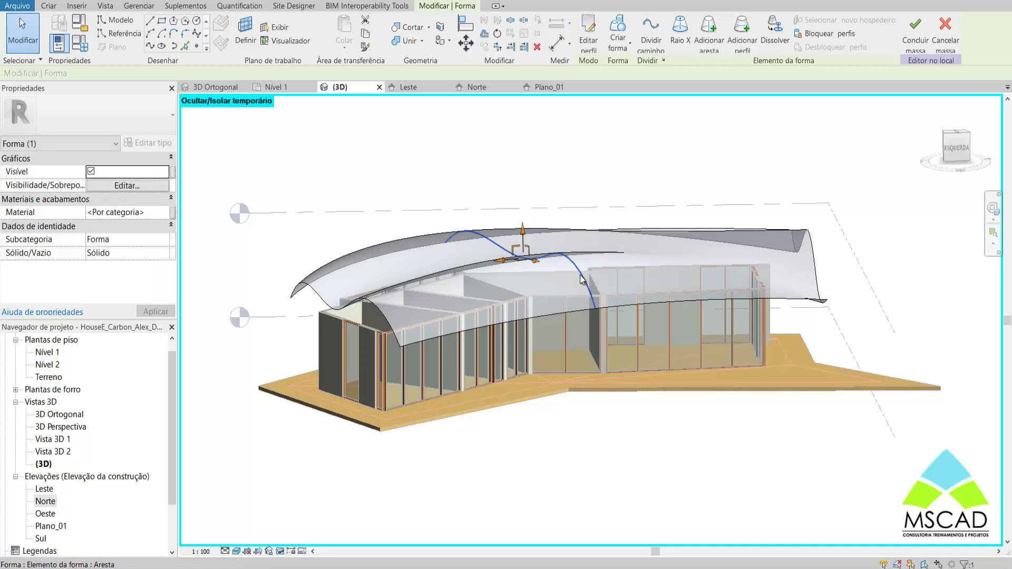
key("Escape")
left_click(581, 271)
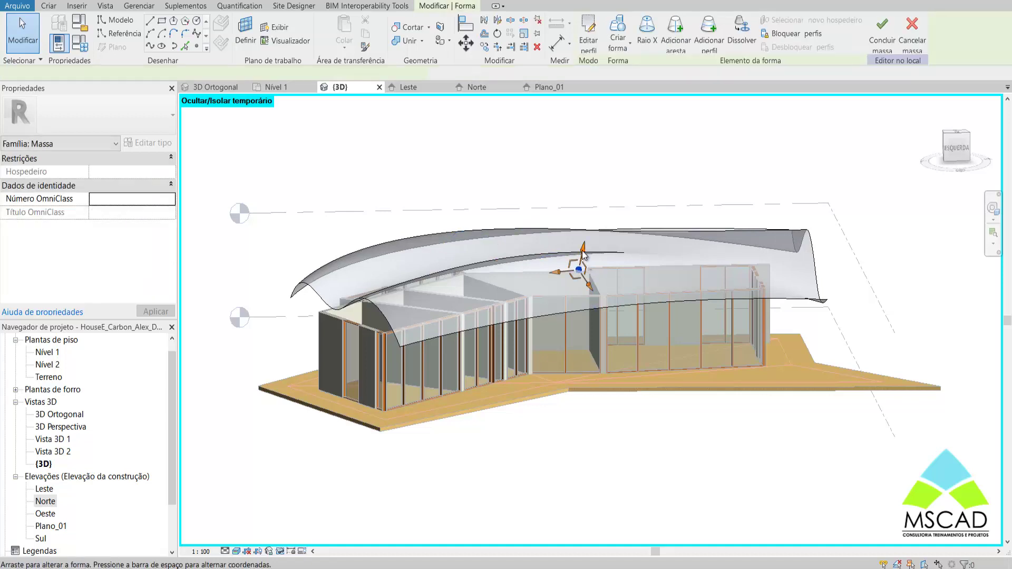
mouse_move(581, 262)
left_mouse_down()
mouse_move(587, 244)
mouse_move(580, 270)
left_mouse_up()
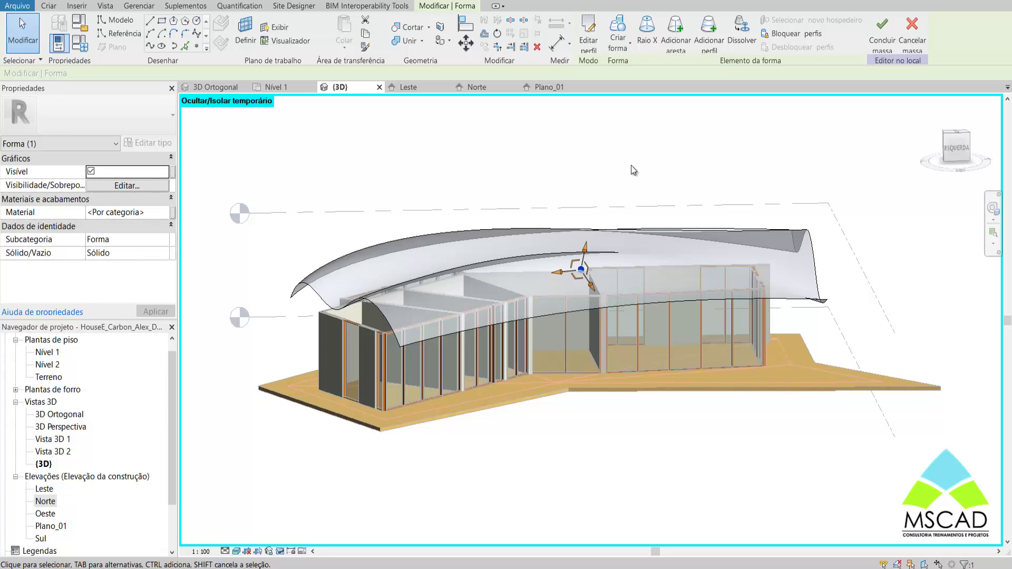
left_click(912, 33)
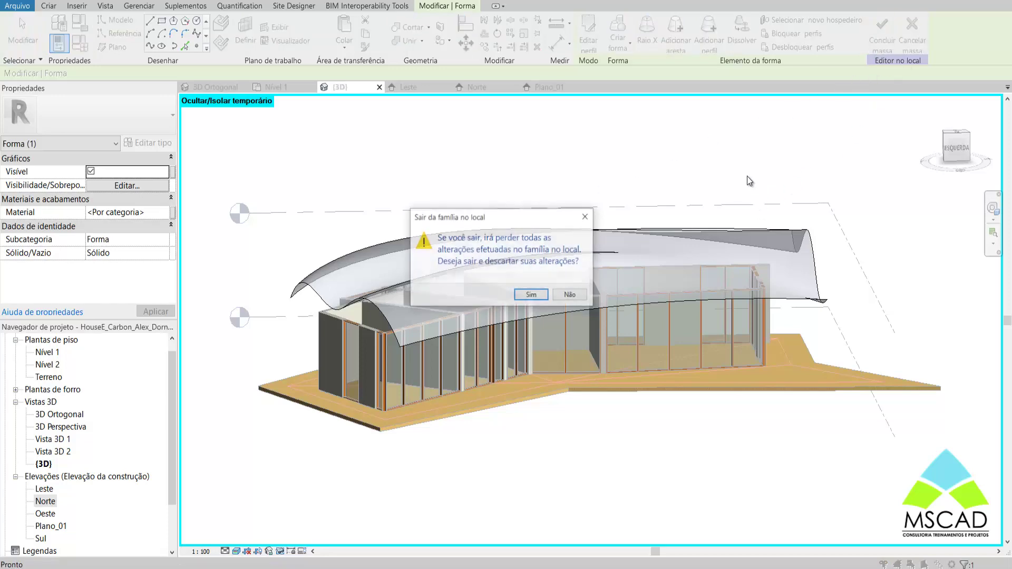
left_click(543, 297)
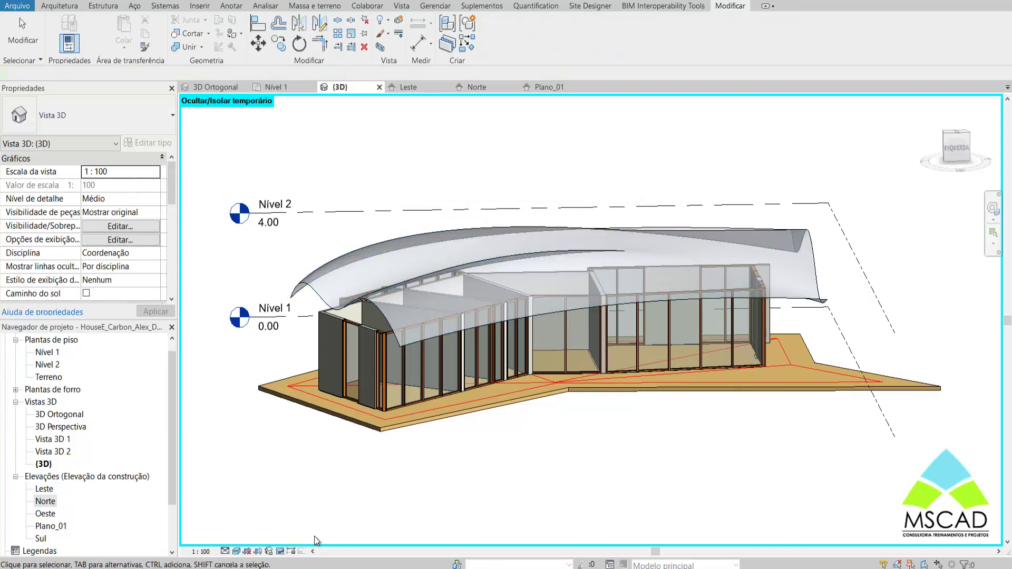
Reset the temporary hide/isolate so the wood roof reappears, then orbit around the house.
left_click(281, 552)
left_click(324, 537)
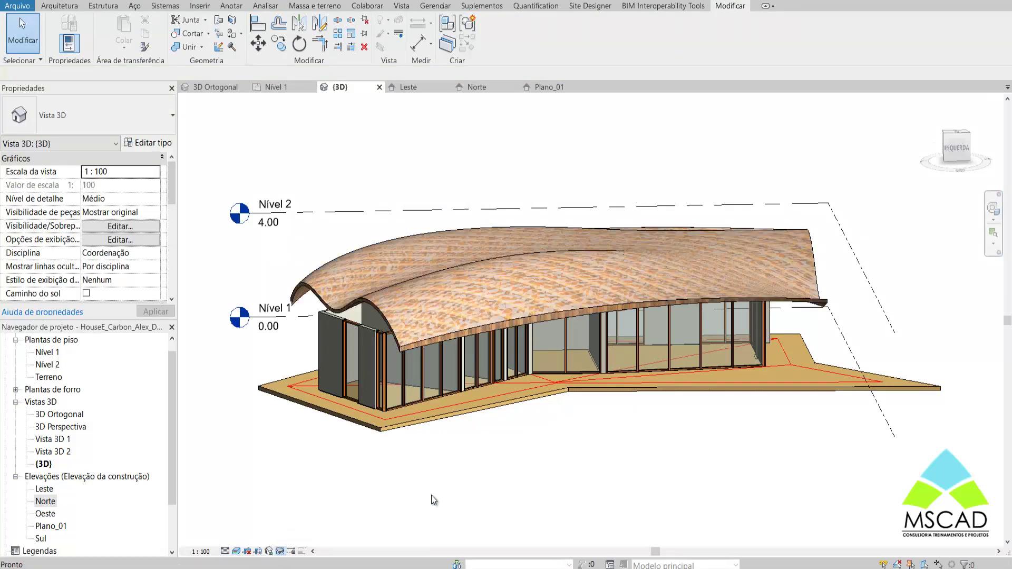
mouse_move(443, 501)
middle_mouse_down("shift")
mouse_move(605, 499)
mouse_move(274, 510)
mouse_move(396, 479)
mouse_move(504, 468)
mouse_move(512, 485)
mouse_move(463, 453)
middle_mouse_up("shift")
Select a wall under the roof and inspect from a low angle how its top follows the wavy underside.
left_click(392, 368)
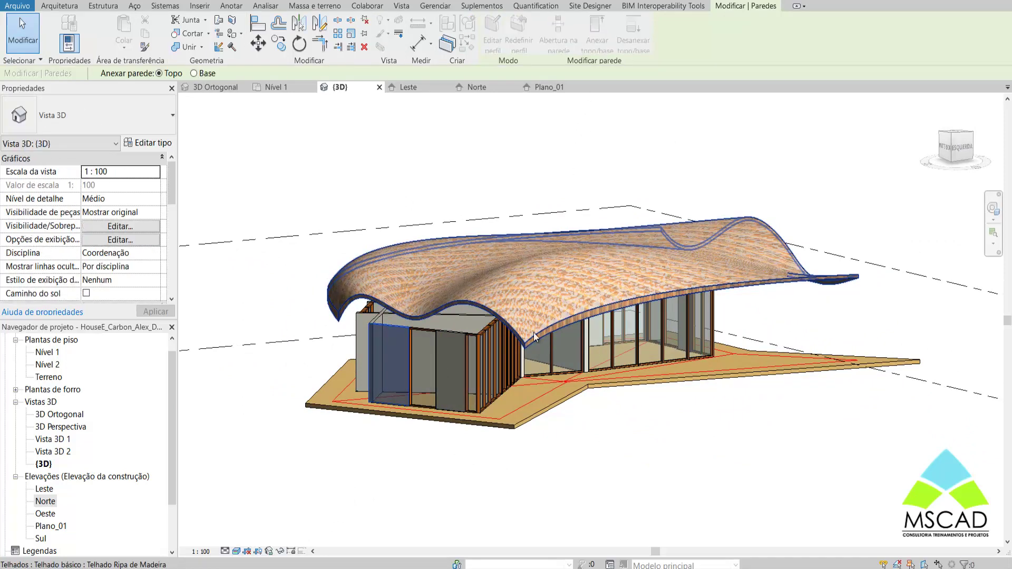
mouse_move(627, 448)
middle_mouse_down("shift")
mouse_move(565, 445)
mouse_move(634, 401)
mouse_move(412, 334)
mouse_move(490, 334)
mouse_move(474, 323)
mouse_move(454, 331)
mouse_move(479, 316)
mouse_move(488, 339)
mouse_move(458, 373)
mouse_move(428, 384)
middle_mouse_up("shift")
scroll(412, 334, "up", 2)
scroll(359, 298, "up", 3)
scroll(428, 384, "down", 6)
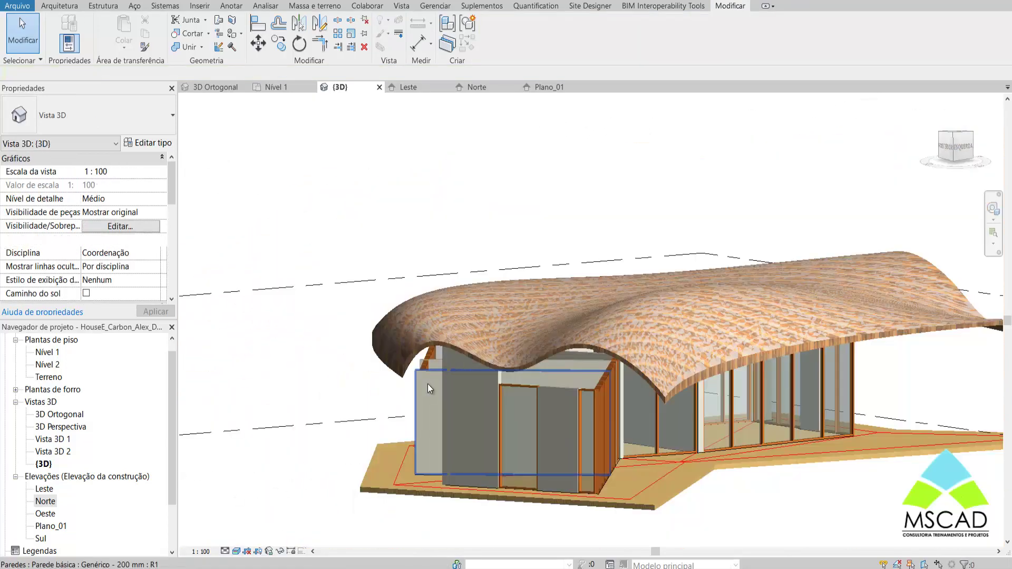
Switch to the 3D Perspectiva view and orbit slightly around the wave-roofed house.
double_click(59, 429)
mouse_move(476, 416)
middle_mouse_down("shift")
mouse_move(524, 425)
mouse_move(472, 436)
mouse_move(483, 425)
mouse_move(457, 441)
mouse_move(449, 416)
mouse_move(463, 423)
middle_mouse_up("shift")
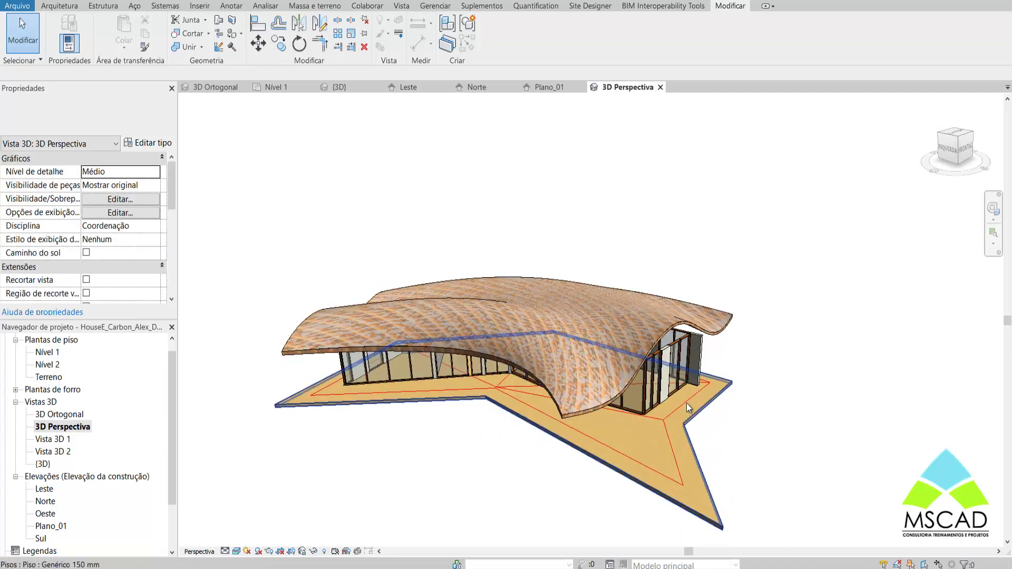